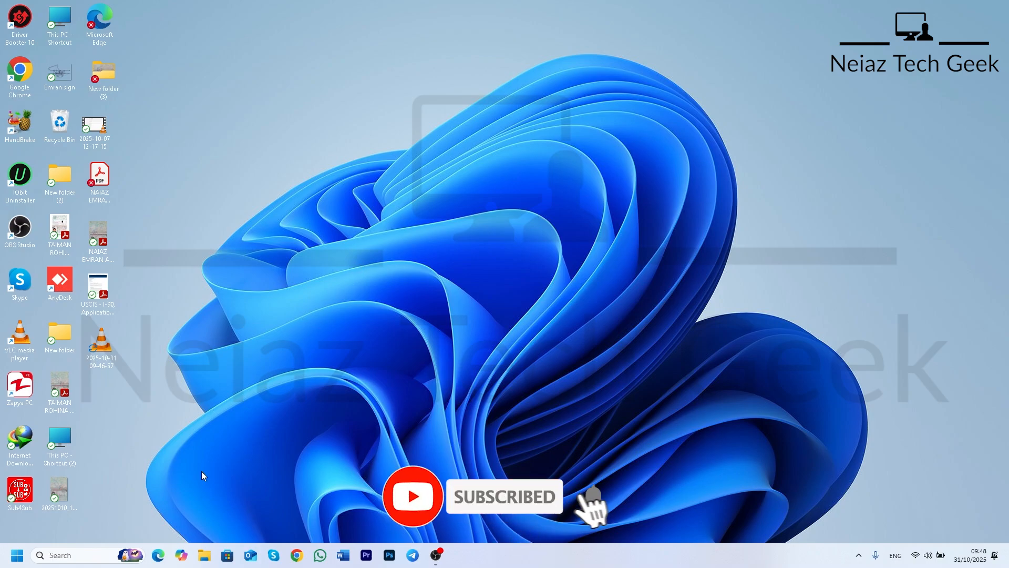
- Open the Windows Temp folder by running the command temp from the Run dialog
right_click(9, 561)
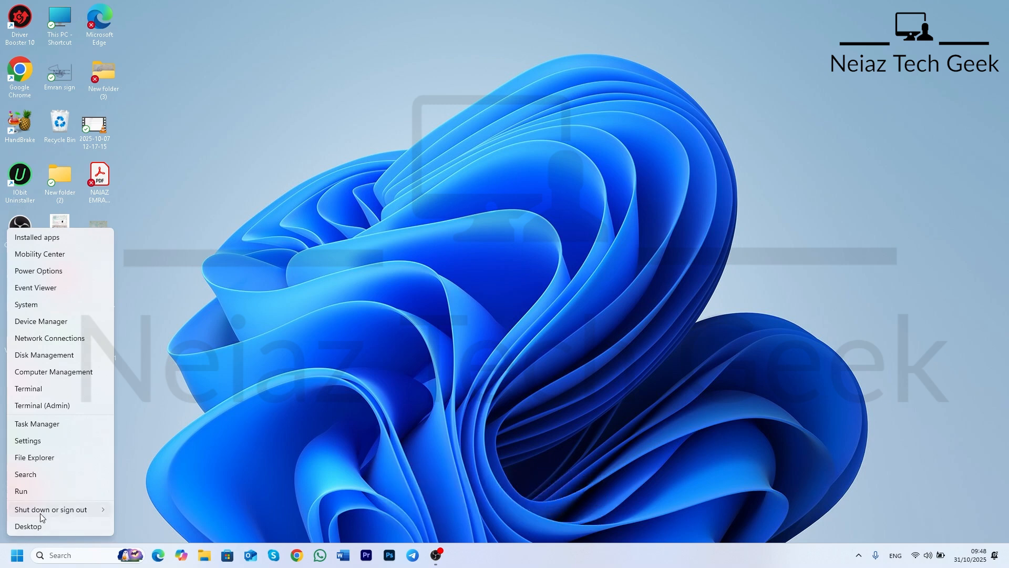
left_click(169, 453)
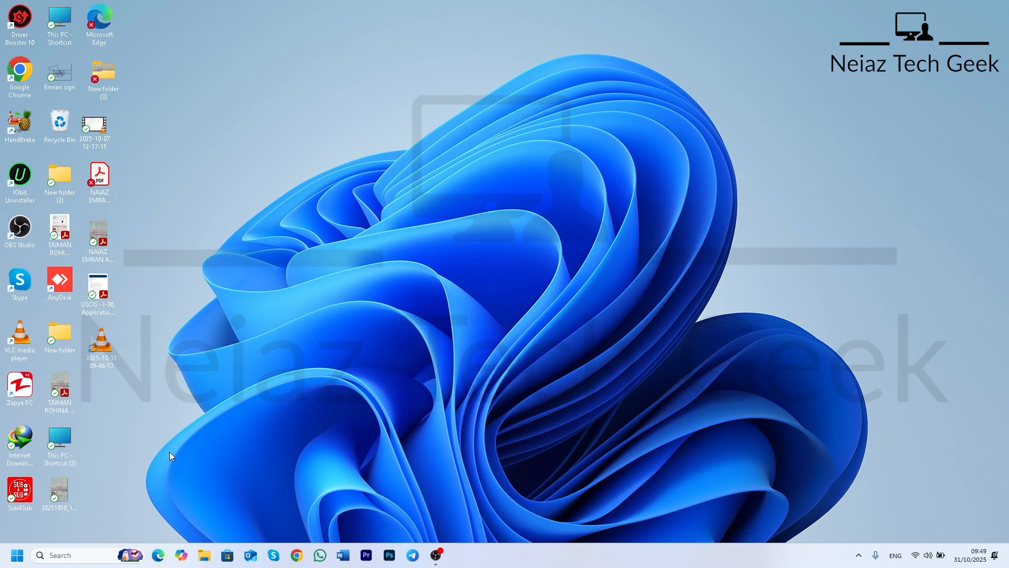
key("super+r")
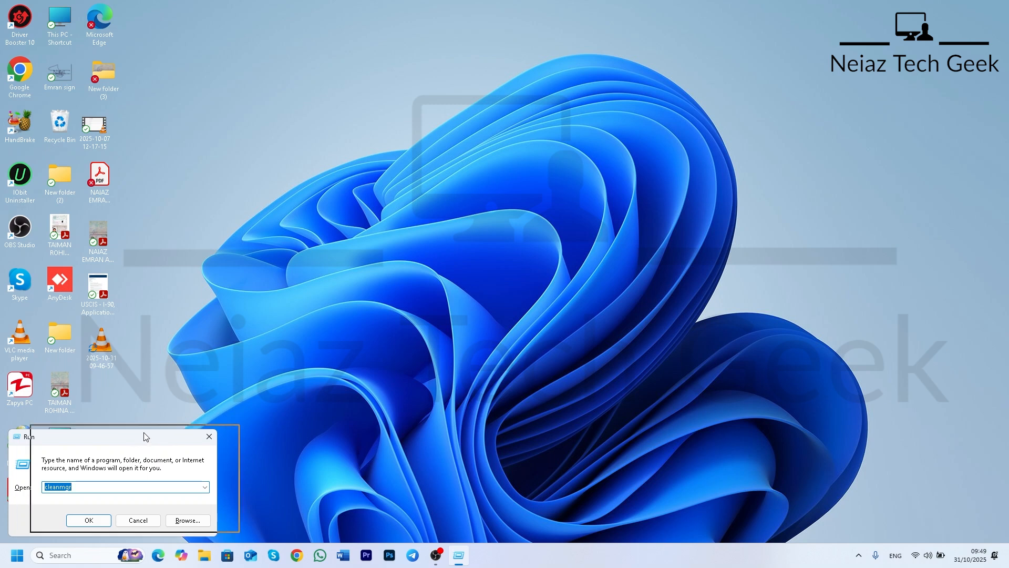
left_click_drag(328, 218, 329, 218)
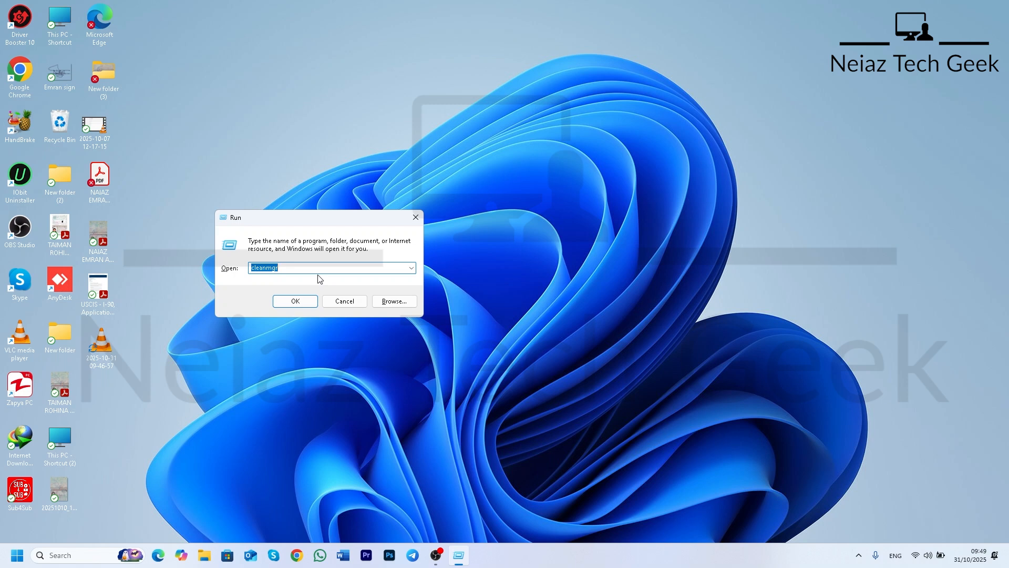
type("temp")
key("Return")
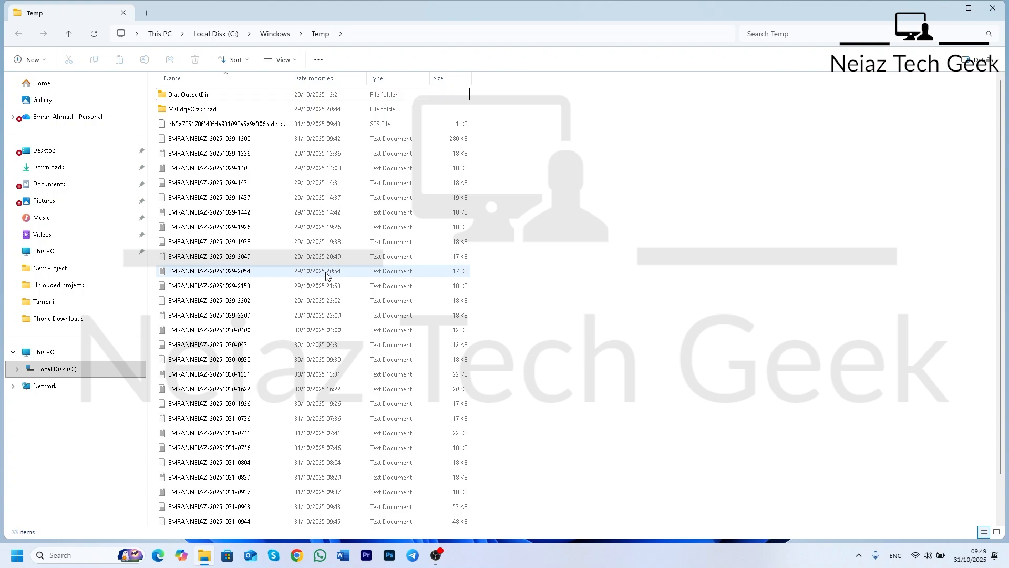
- Permanently delete all items in the Windows Temp folder, skipping every file in use, and close the folder
left_click(220, 259)
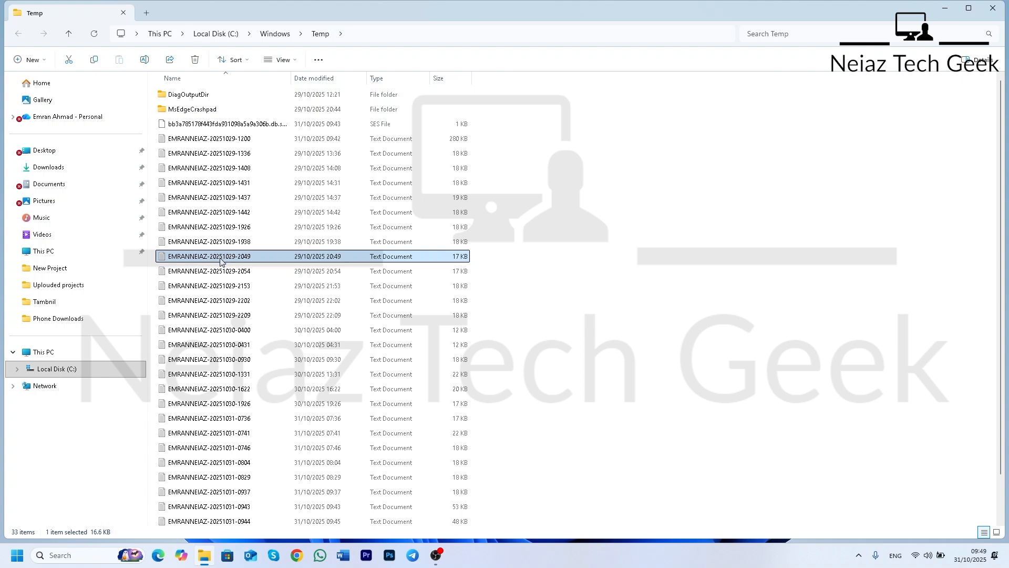
key("ctrl+a")
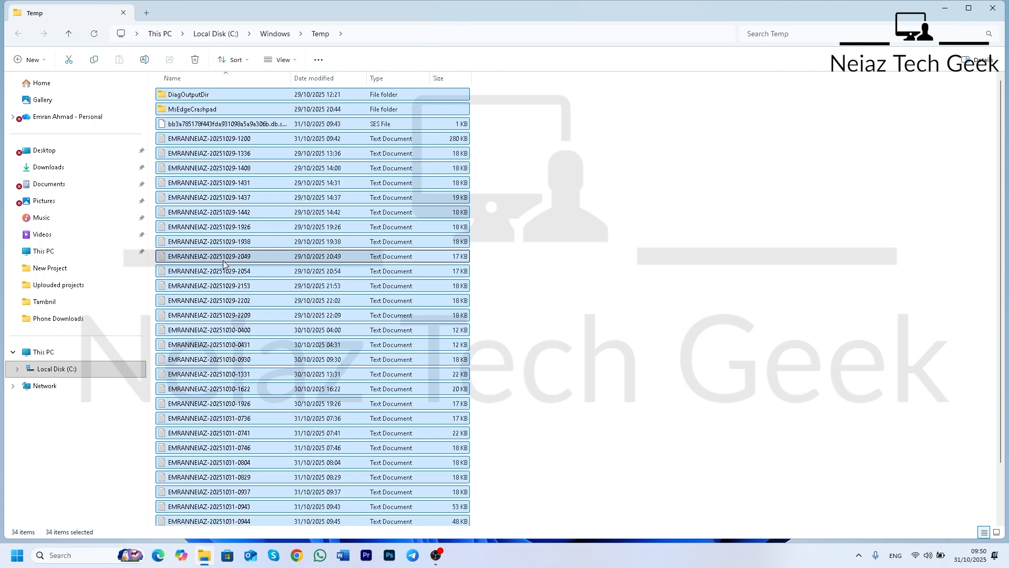
key("shift+Delete")
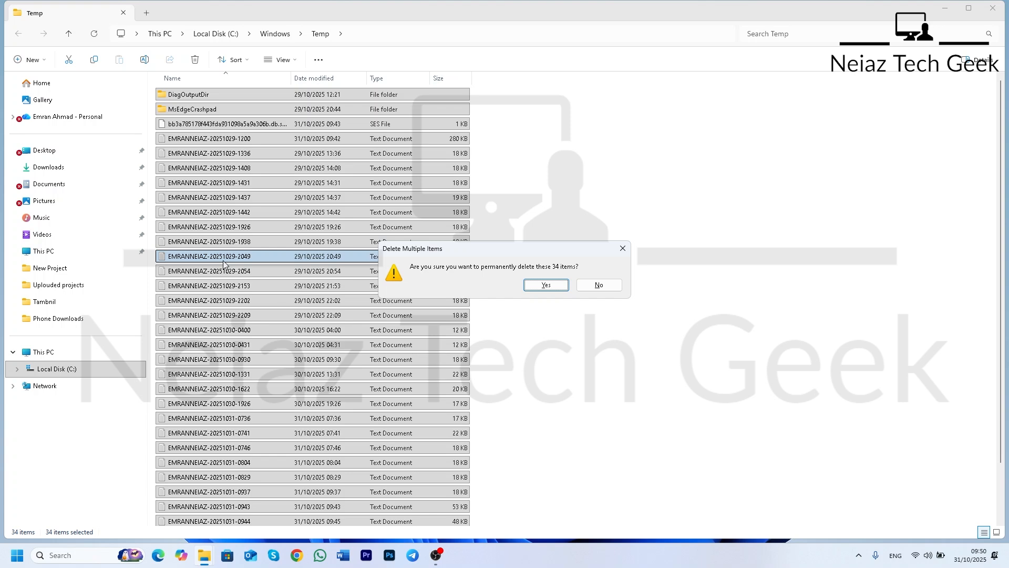
key("Return")
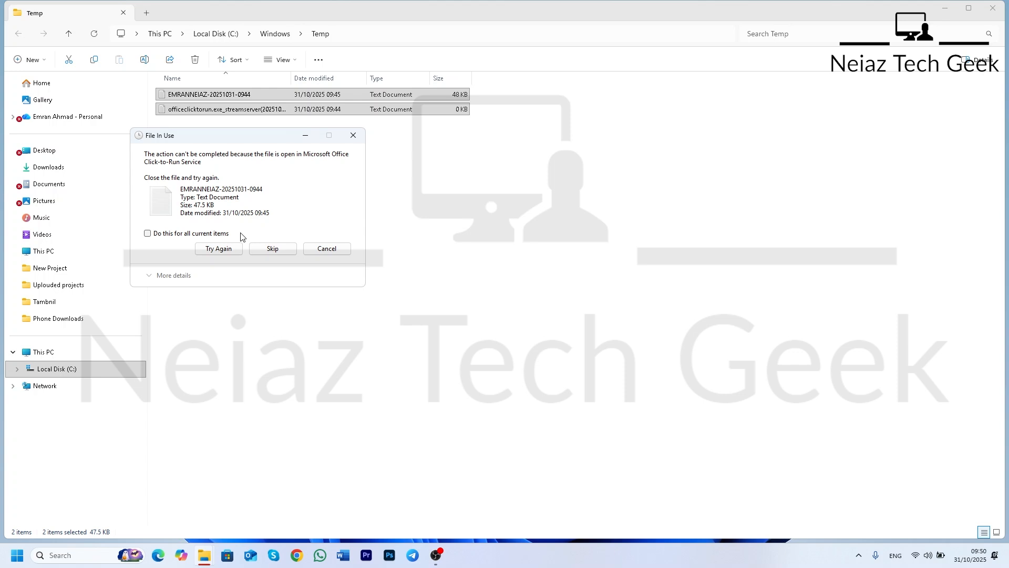
left_click(206, 233)
left_click(267, 251)
left_click(993, 9)
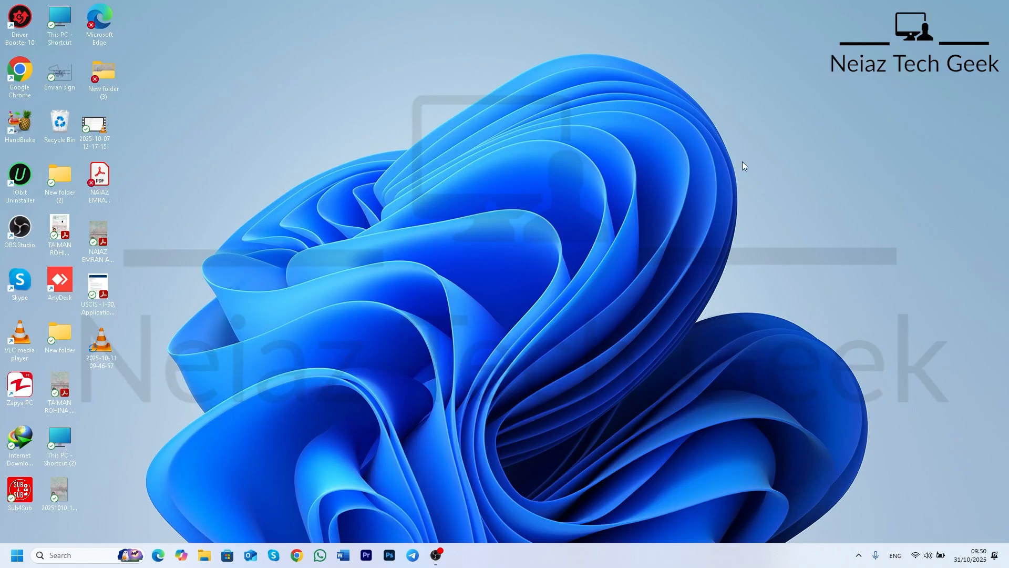
- Open the current user's local Temp folder by running %temp% from the Run dialog
key("super+r")
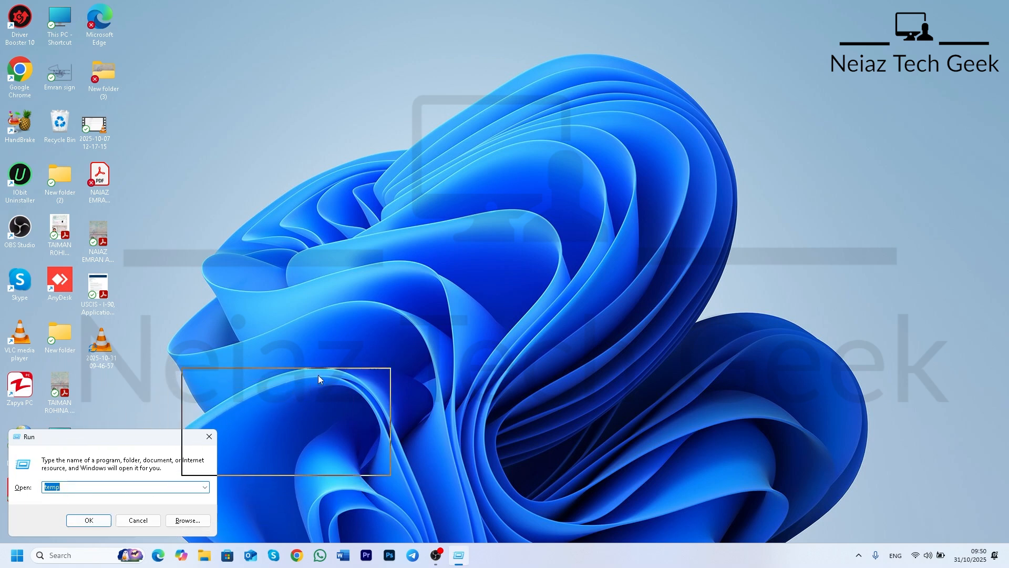
left_click_drag(366, 299, 362, 268)
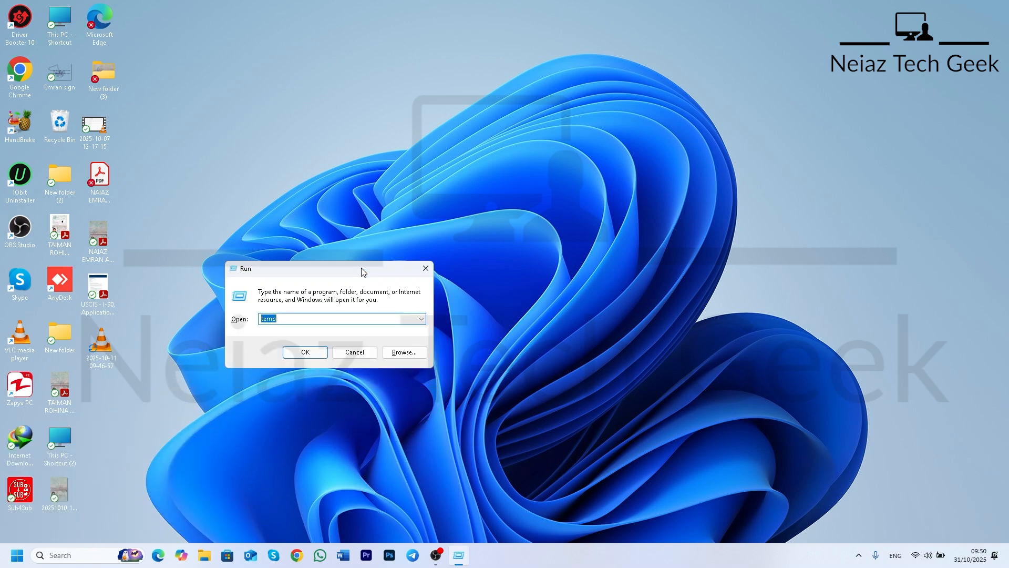
type("%")
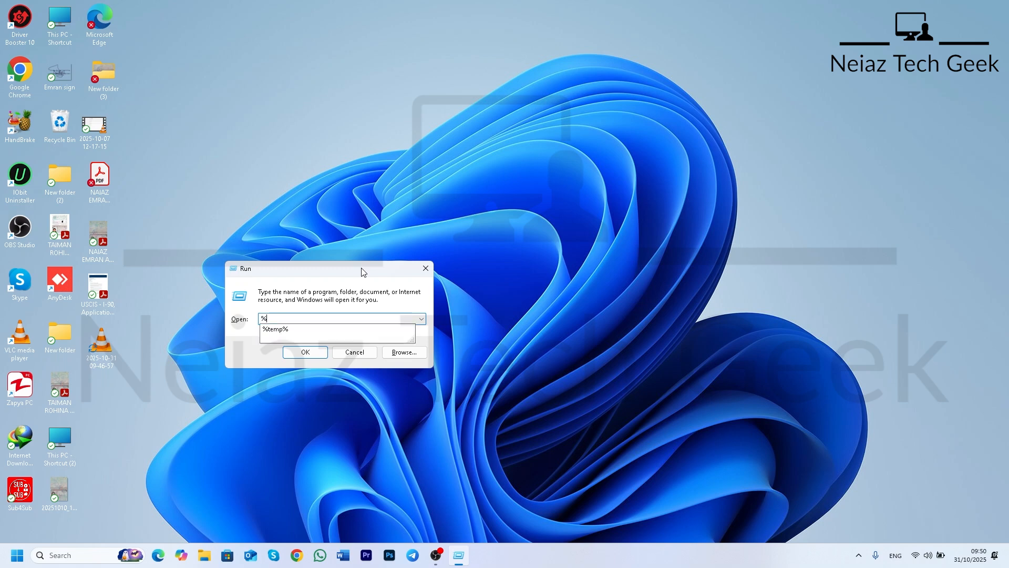
key("Down")
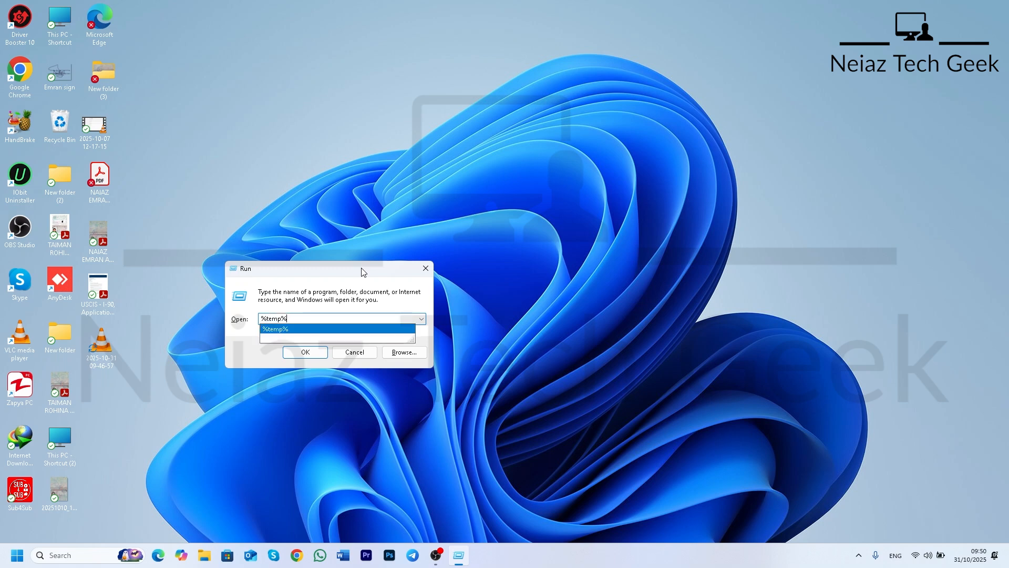
key("Return")
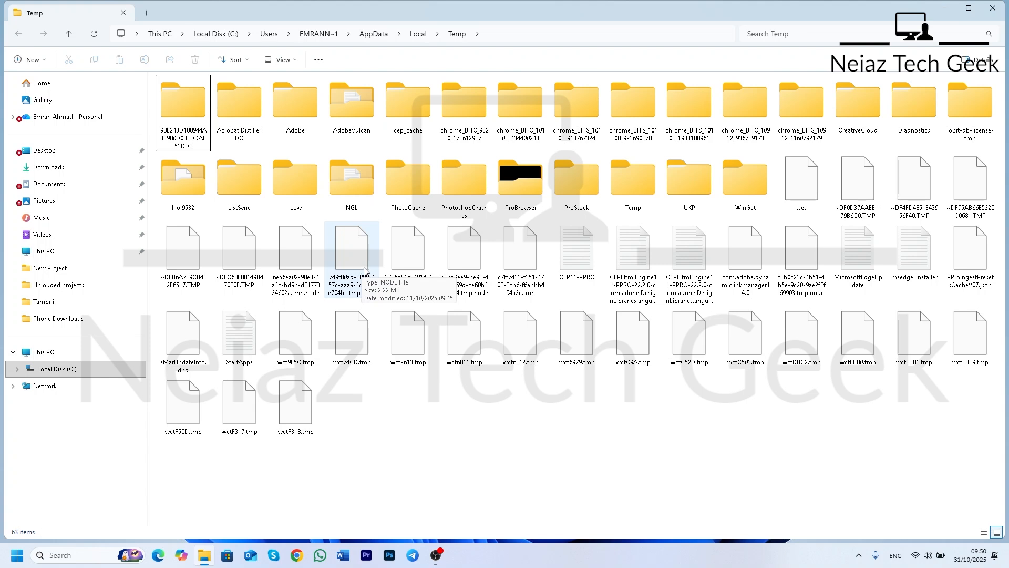
- Permanently delete everything in the user's local Temp folder, skipping items in use, and close the folder
left_click(357, 264)
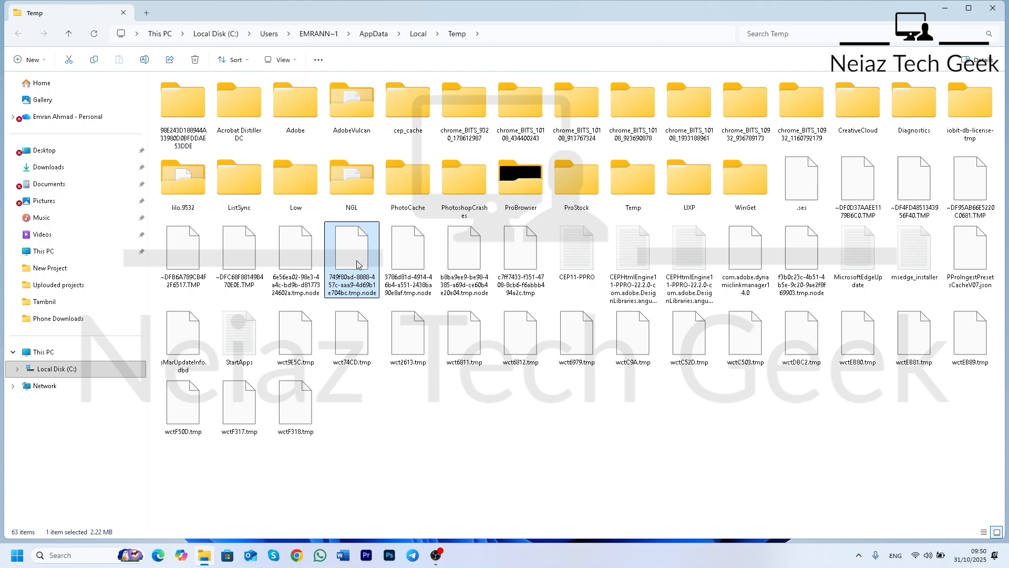
key("ctrl+a")
key("shift+Delete")
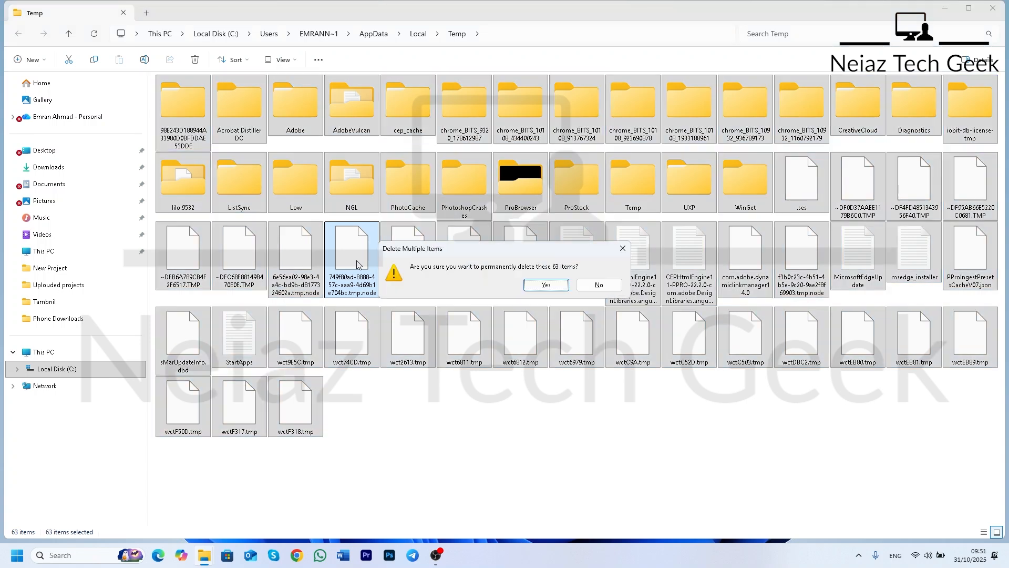
key("Return")
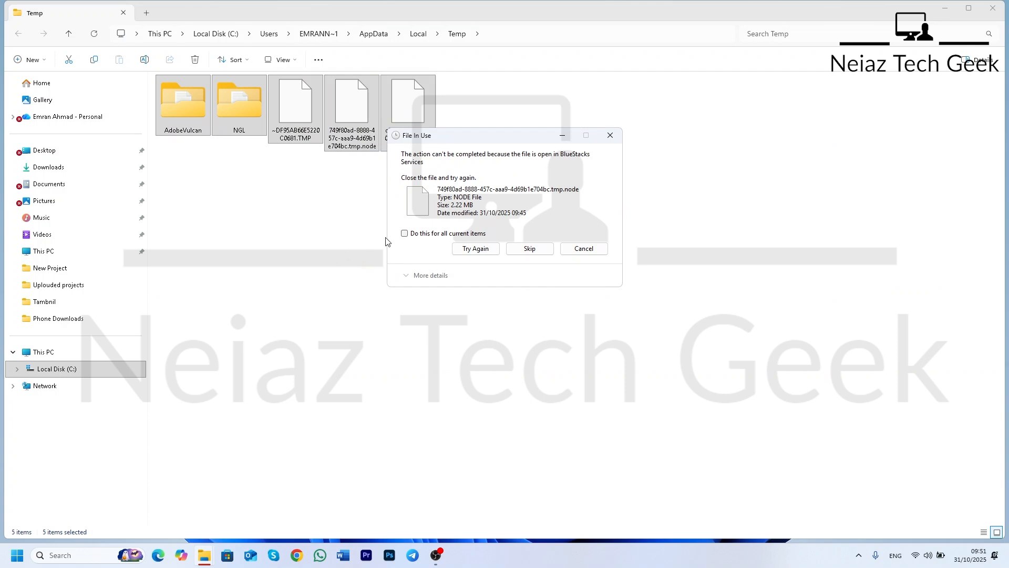
left_click(436, 236)
left_click(530, 249)
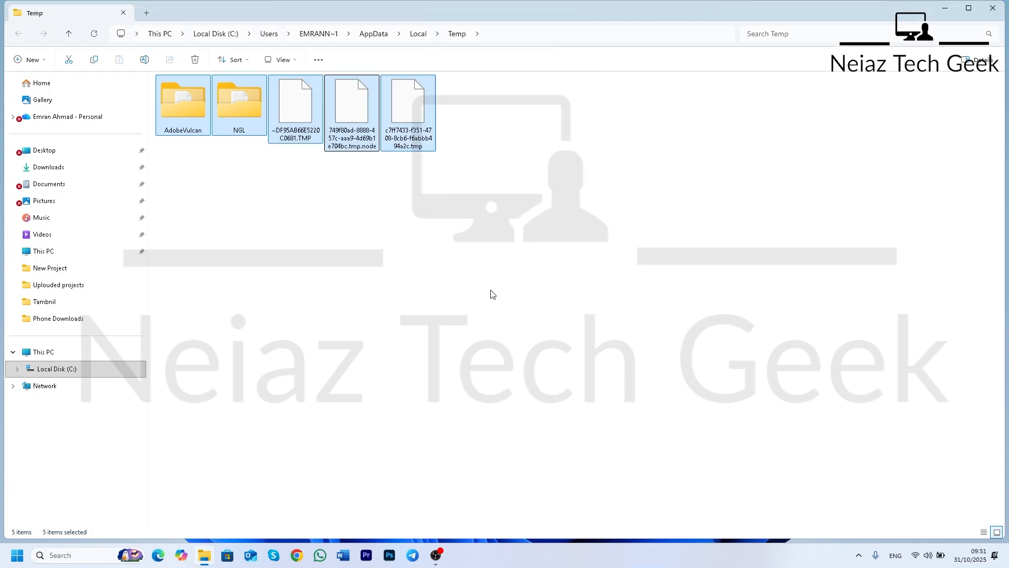
left_click(589, 249)
left_click(990, 9)
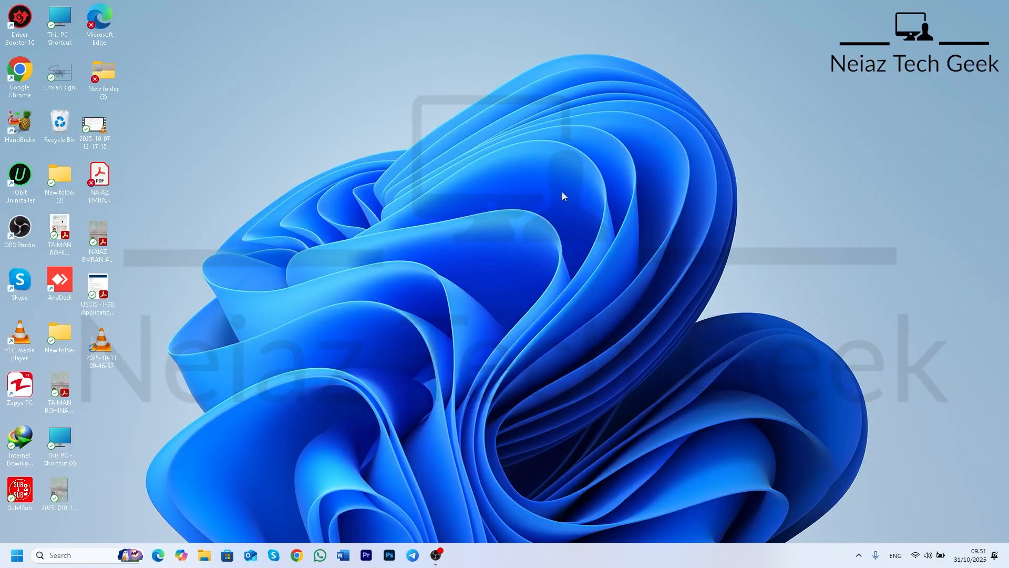
- Open Internet Properties by running inetcpl.cpl from the Run dialog
right_click(18, 555)
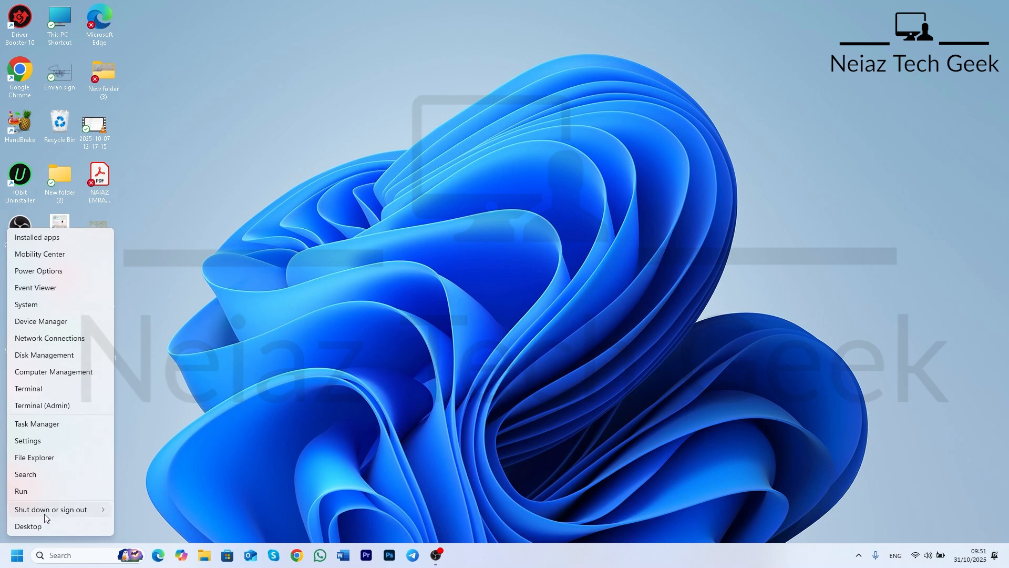
left_click(40, 498)
left_click_drag(65, 444, 278, 243)
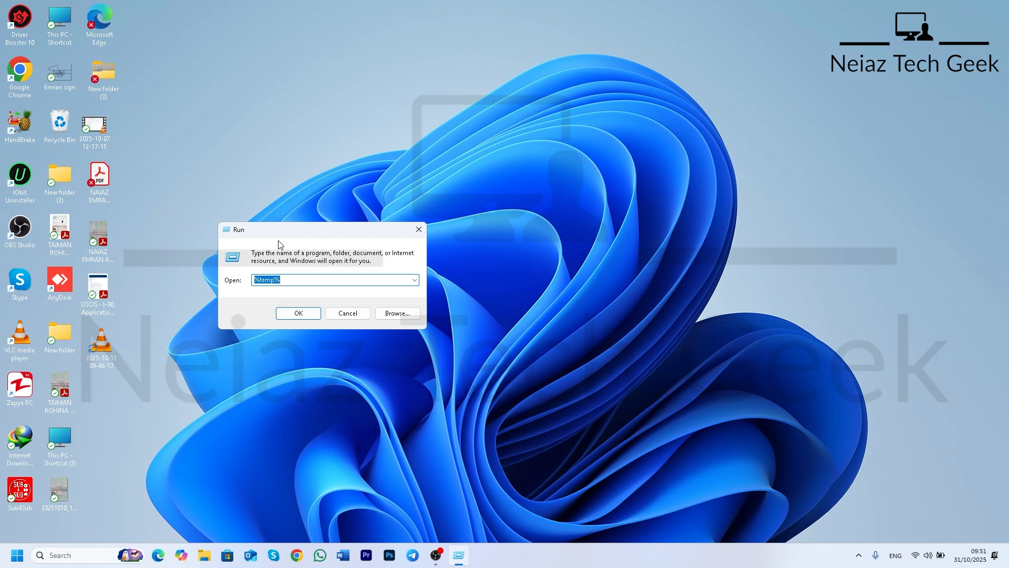
key("BackSpace")
type("netcpl.cpl")
key("Return")
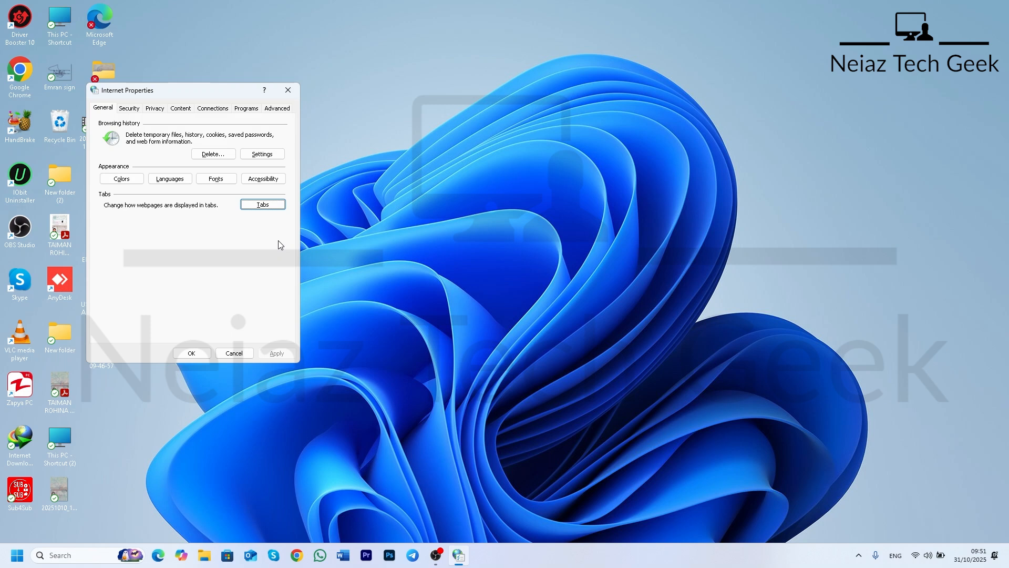
- Accept the LAN settings with automatic detection on and the proxy server off, and close Internet Properties
left_click(212, 109)
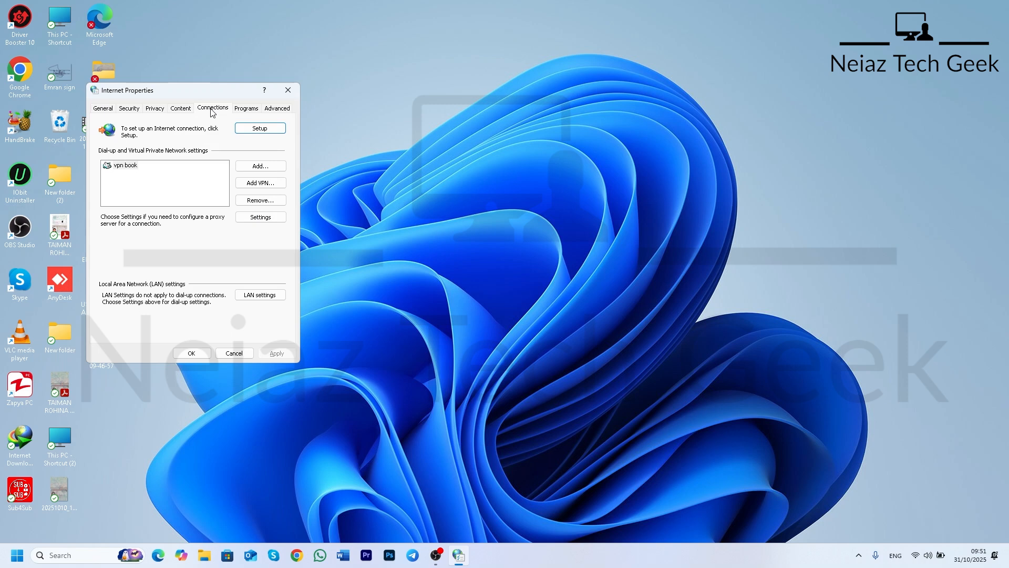
left_click(264, 296)
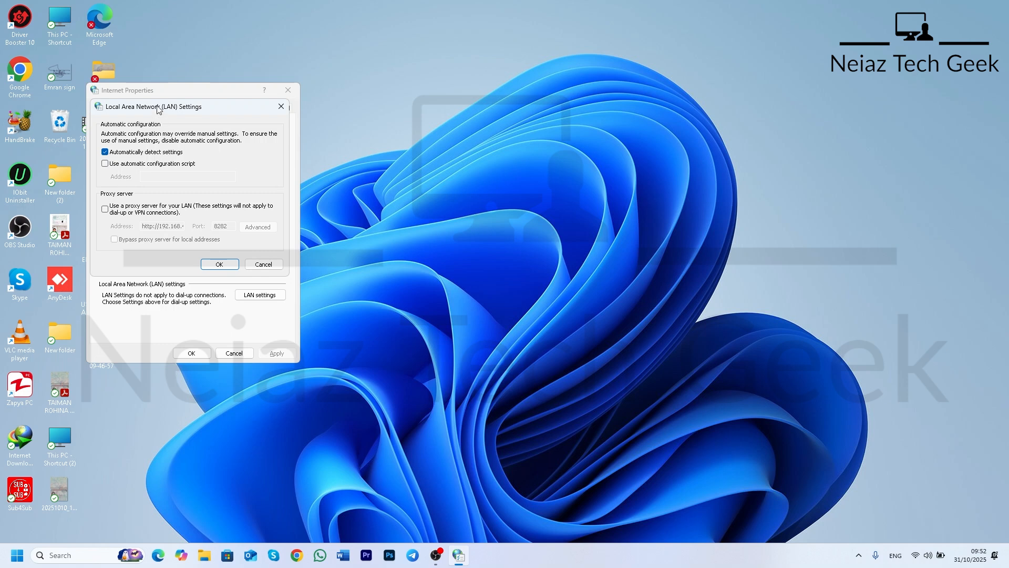
left_click_drag(160, 106, 265, 145)
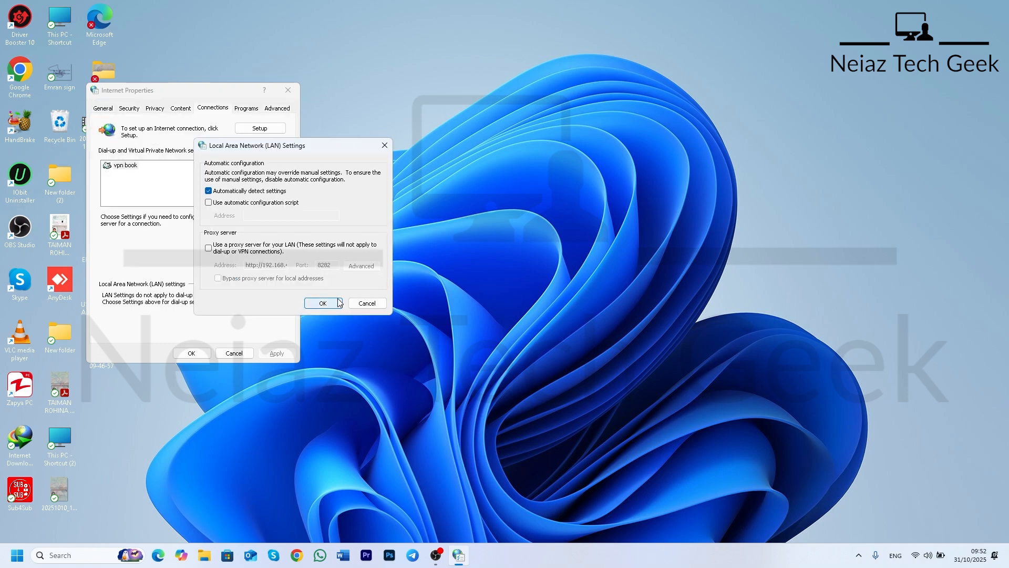
left_click(209, 250)
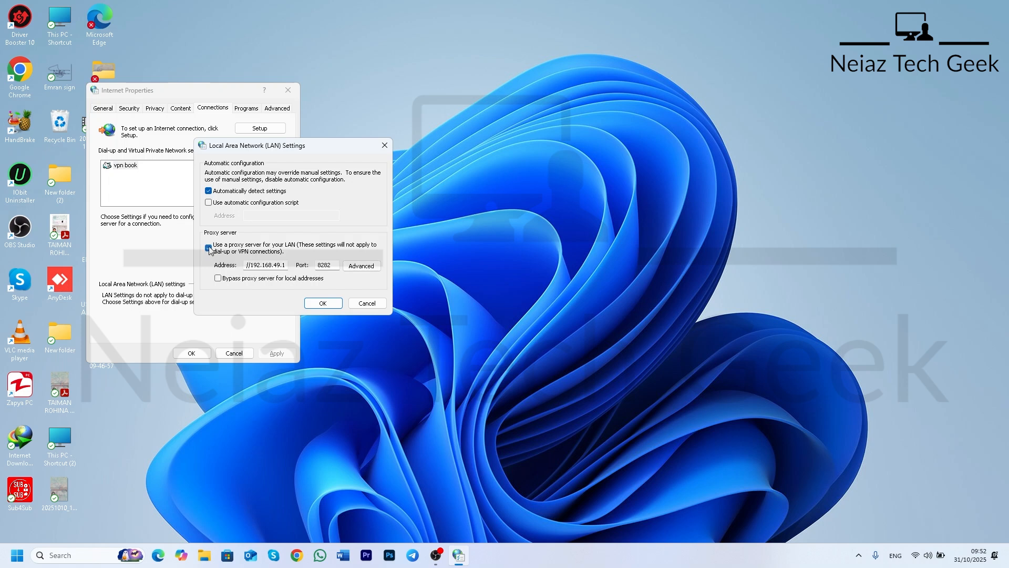
left_click(210, 251)
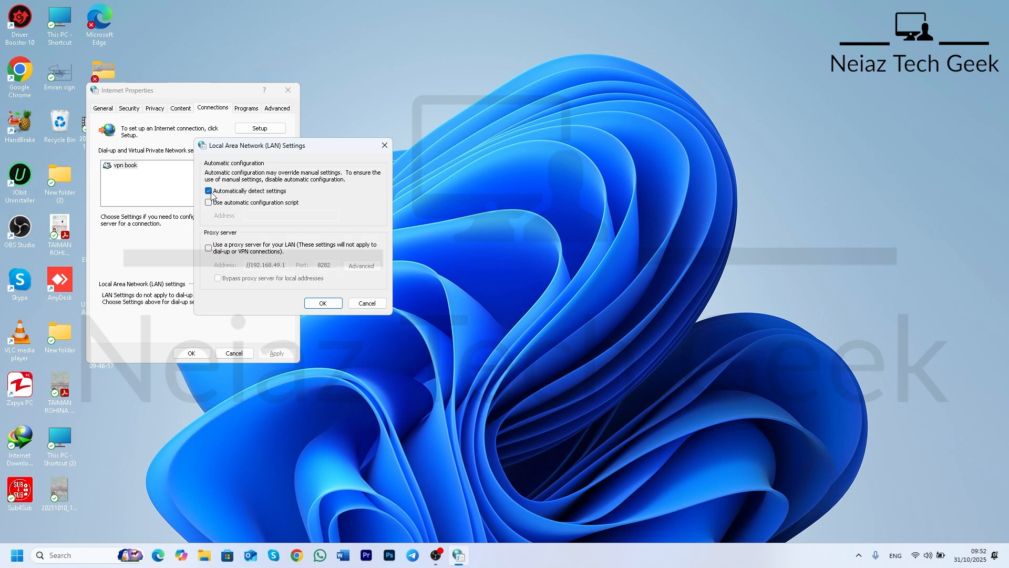
left_click(322, 303)
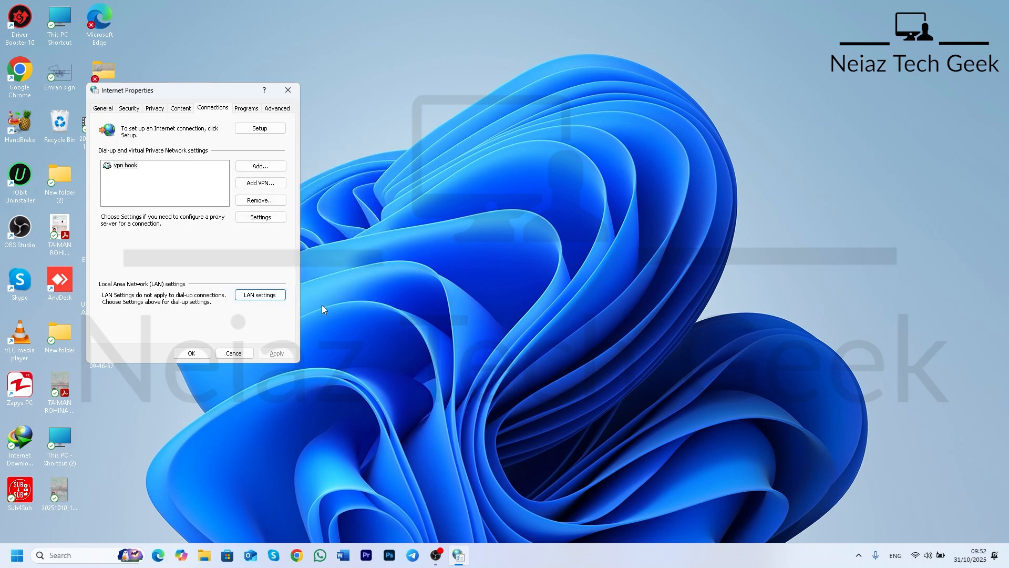
left_click(192, 353)
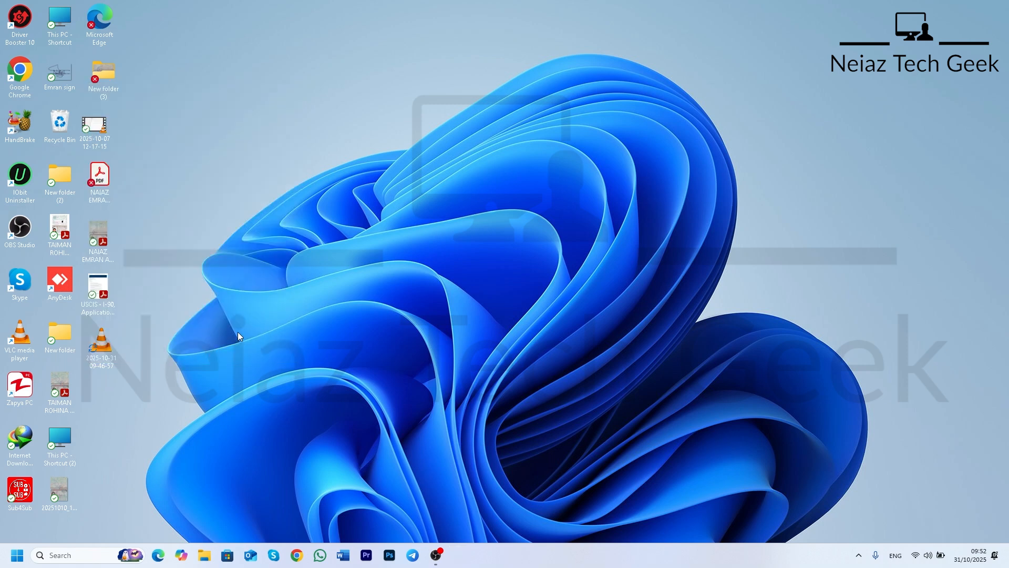
- Reopen Internet Properties by running inetcpl.cpl, restore the advanced settings and accept the change
right_click(18, 557)
left_click(34, 496)
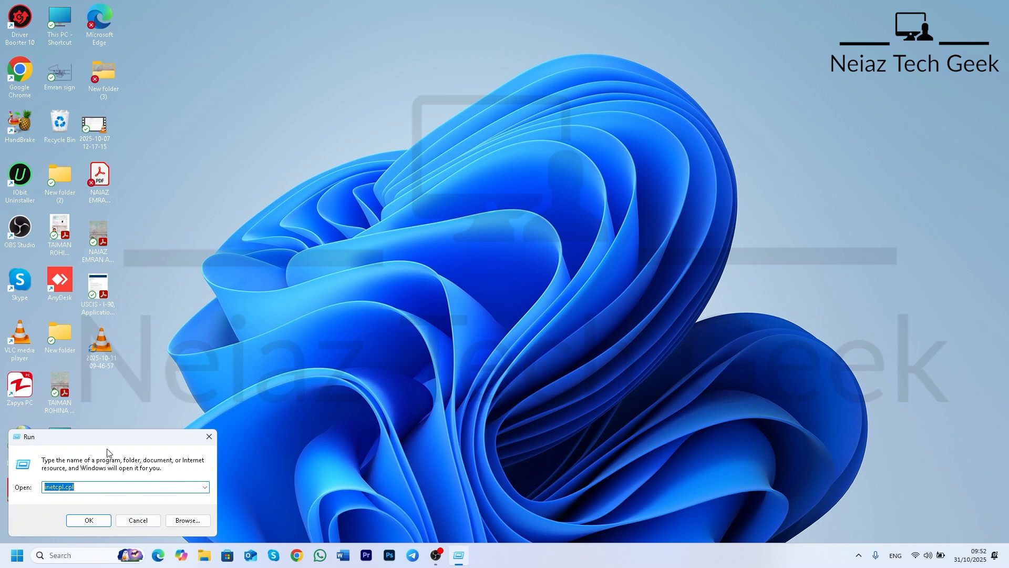
left_click_drag(95, 442, 309, 277)
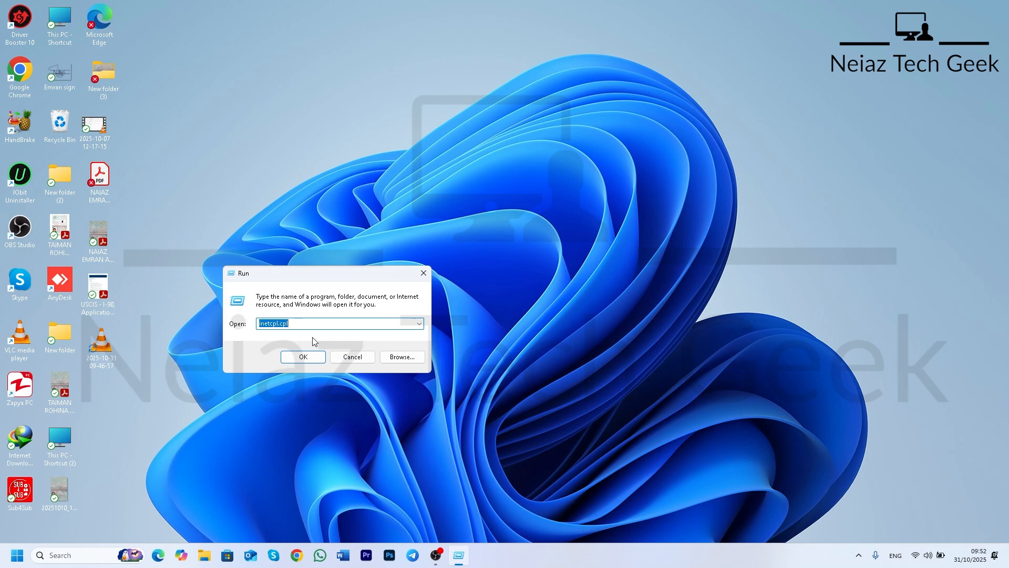
key("Return")
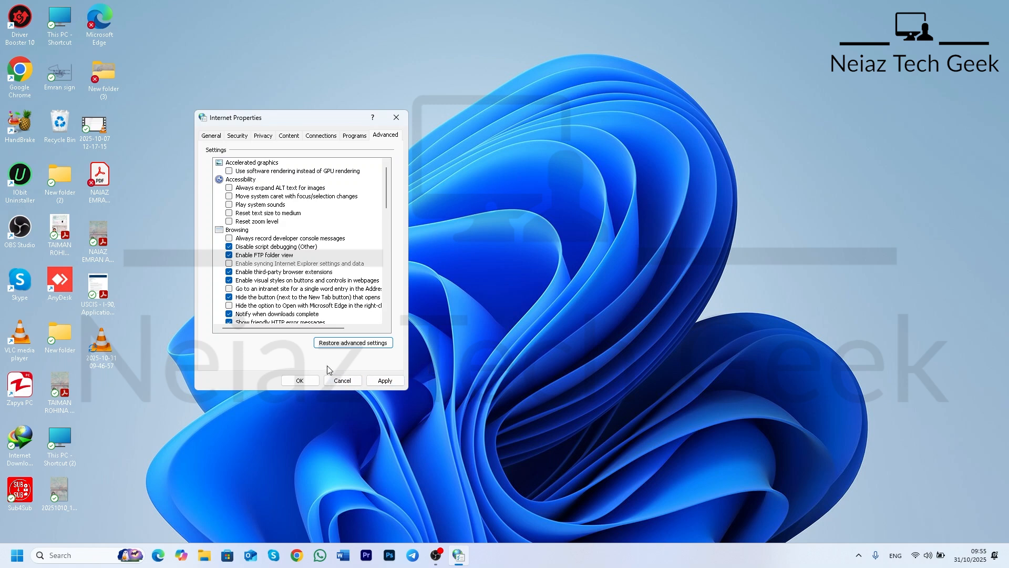
left_click(301, 382)
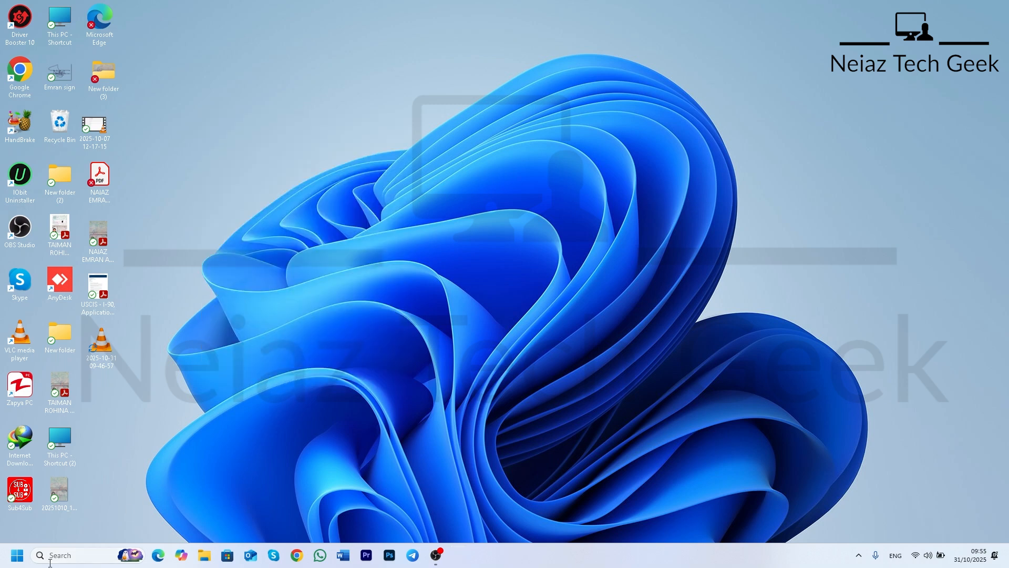
- Open the Prefetch folder by running prefetch from the Run dialog and grant permanent access to it
right_click(17, 556)
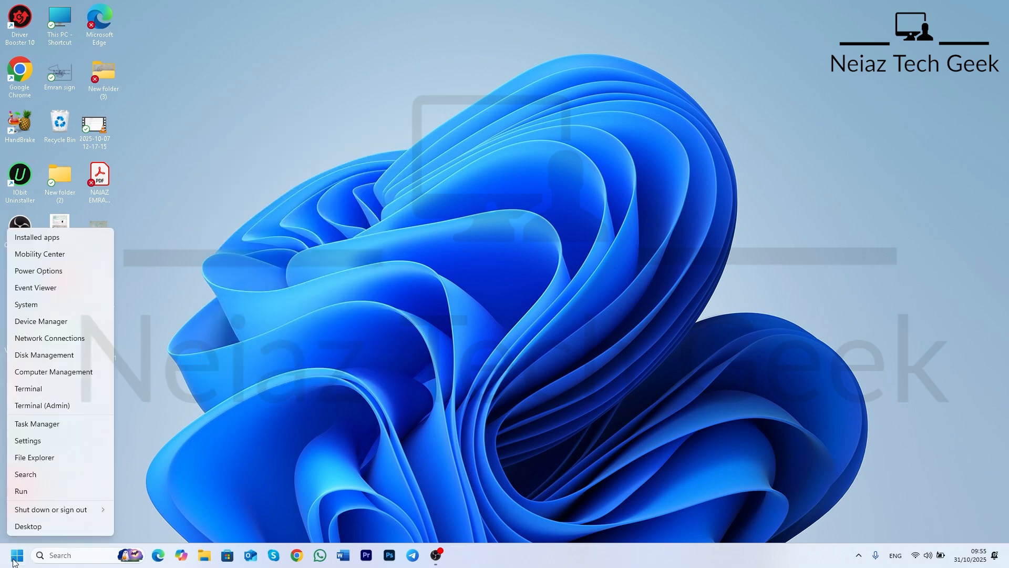
left_click(39, 494)
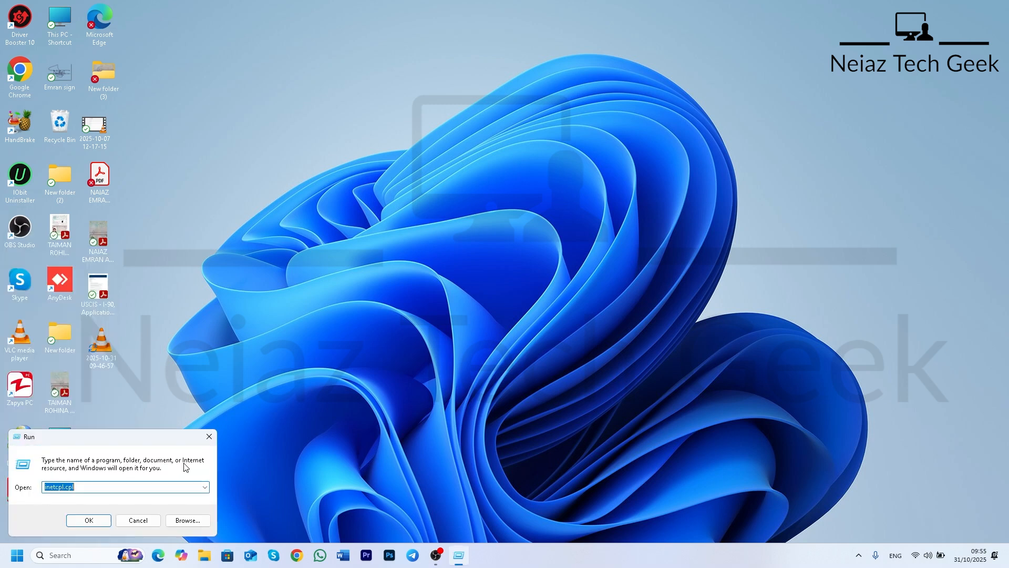
left_click(342, 344)
type("p")
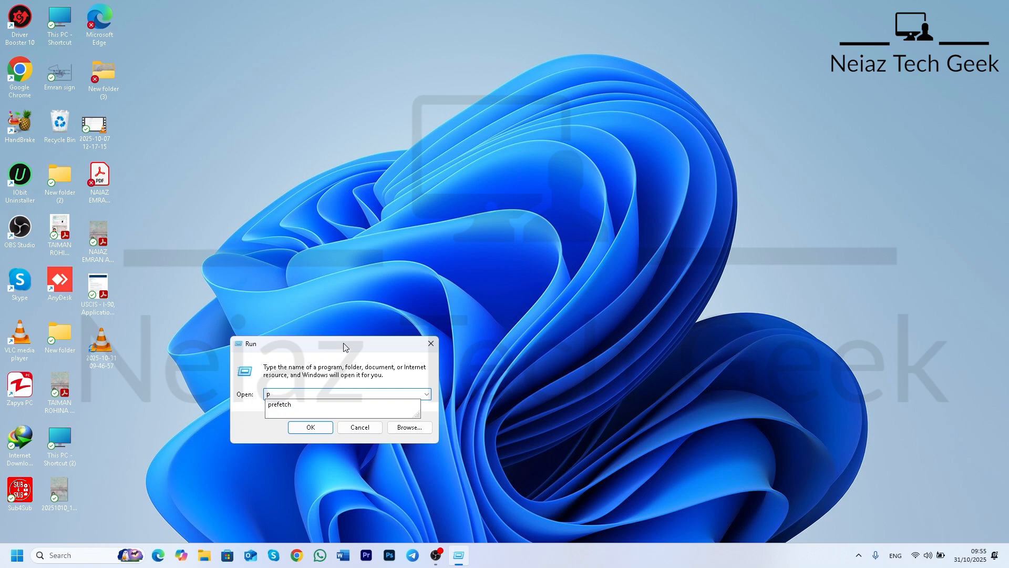
type("re")
key("Down")
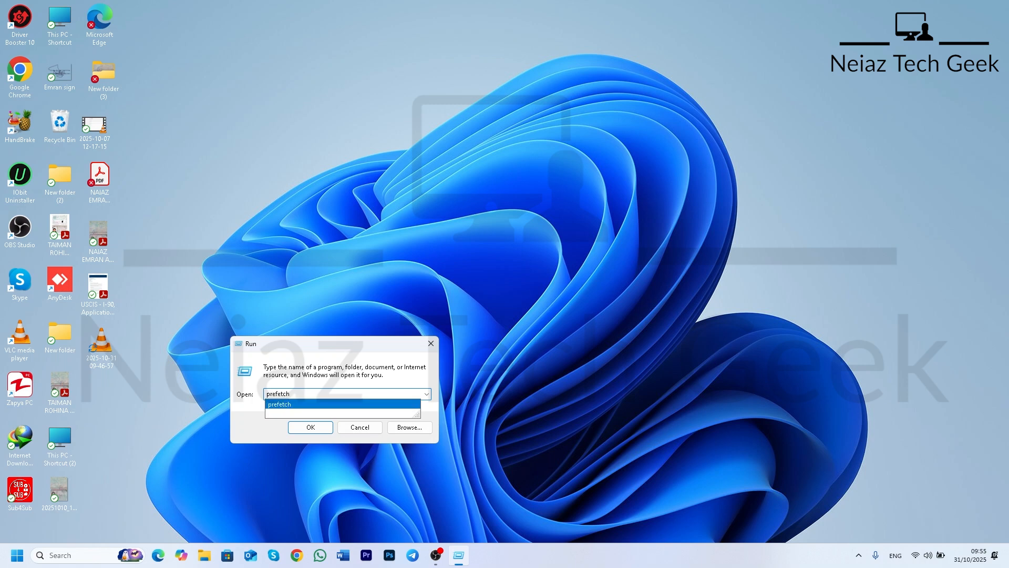
key("Return")
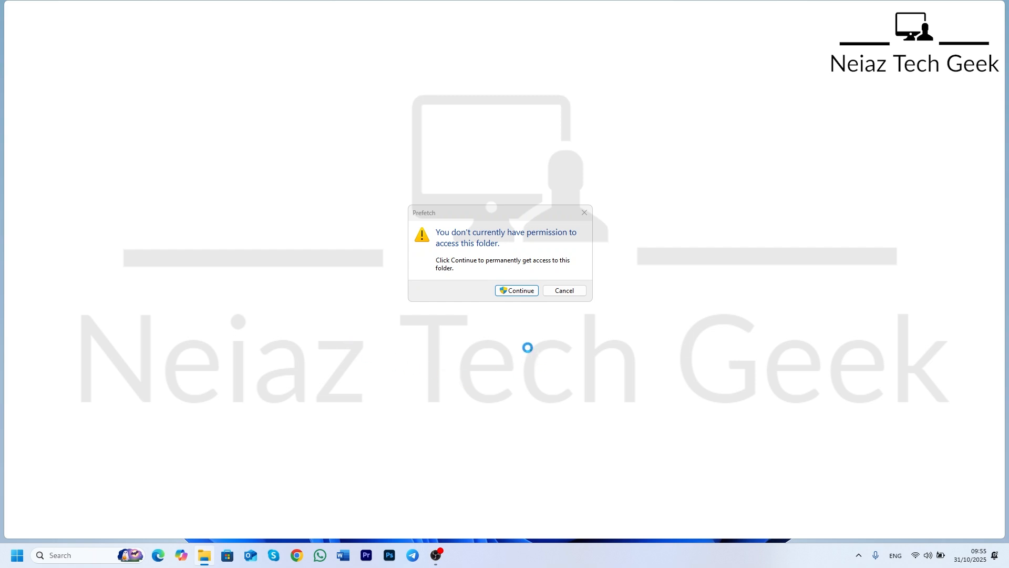
left_click(513, 293)
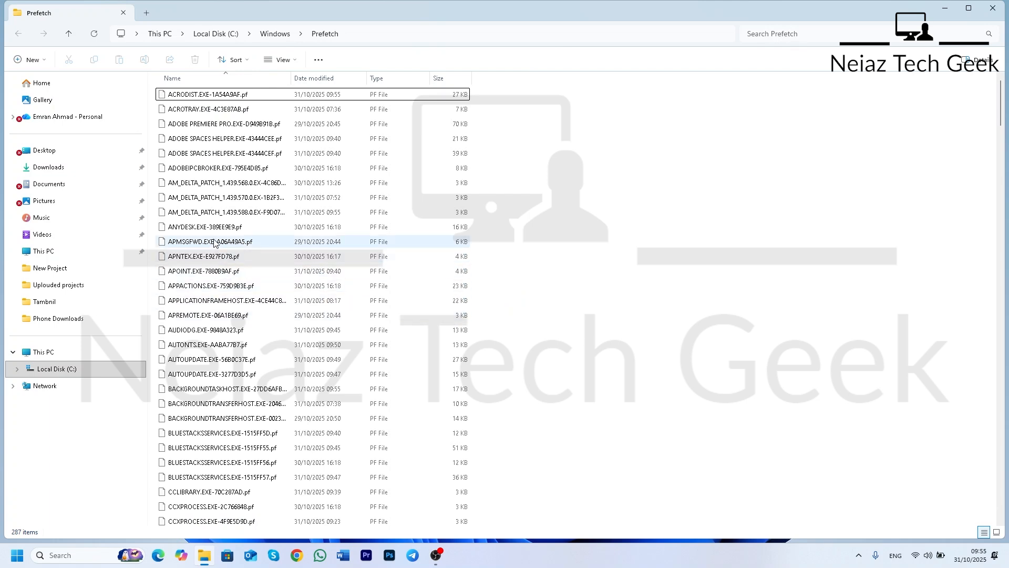
- Permanently delete all files in the Windows Prefetch folder
left_click(215, 243)
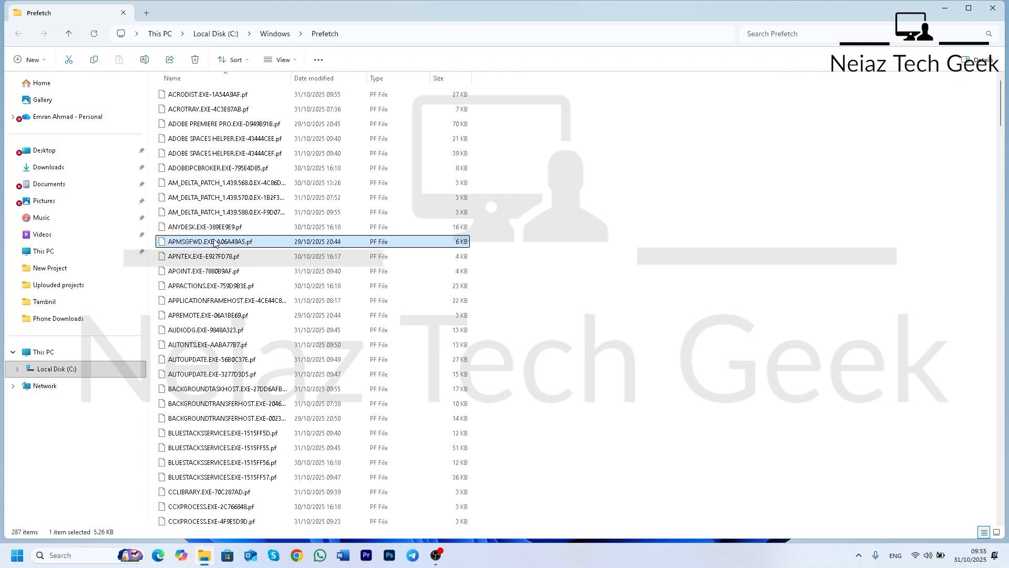
key("ctrl+a")
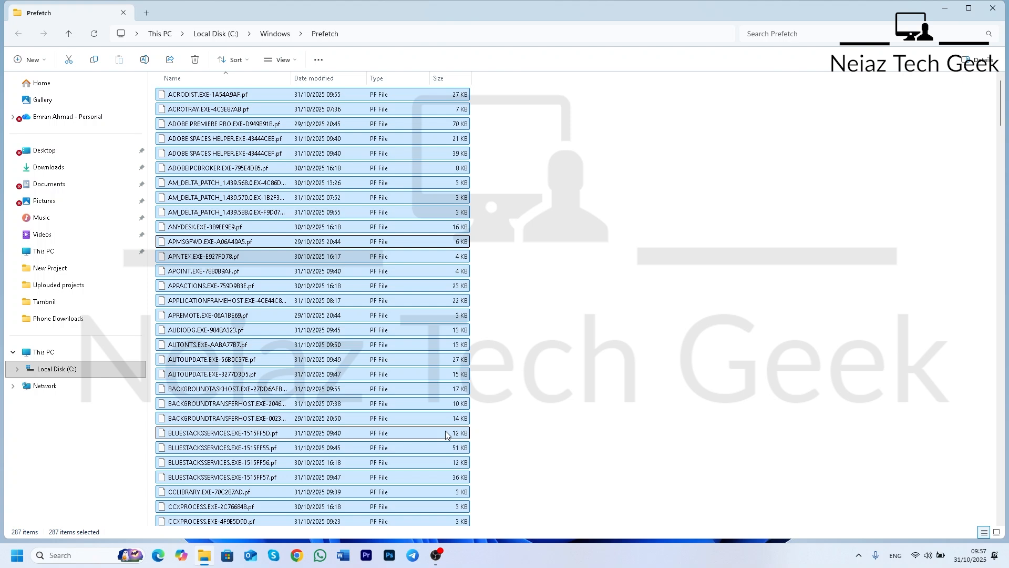
key("shift+Delete")
key("Return")
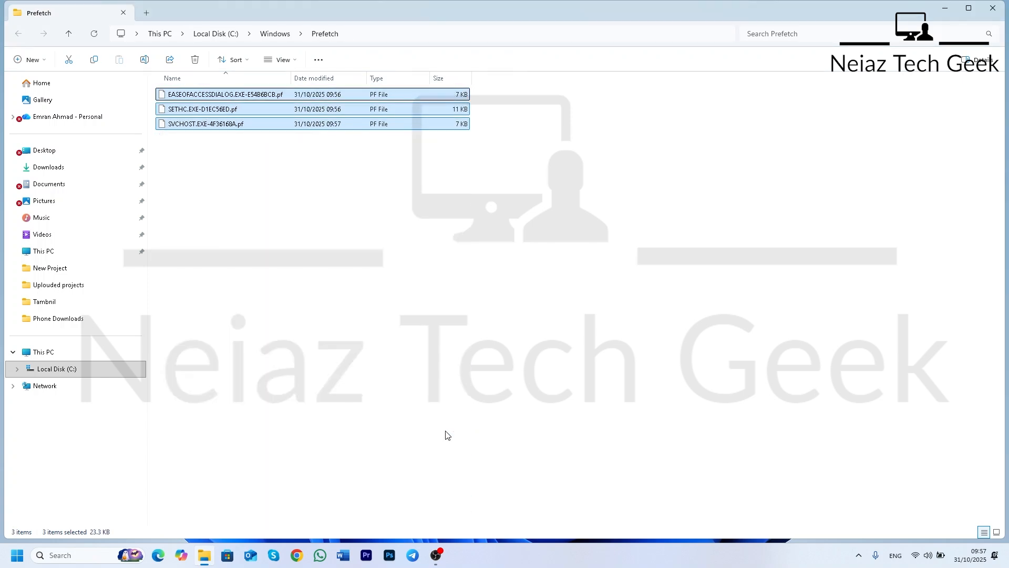
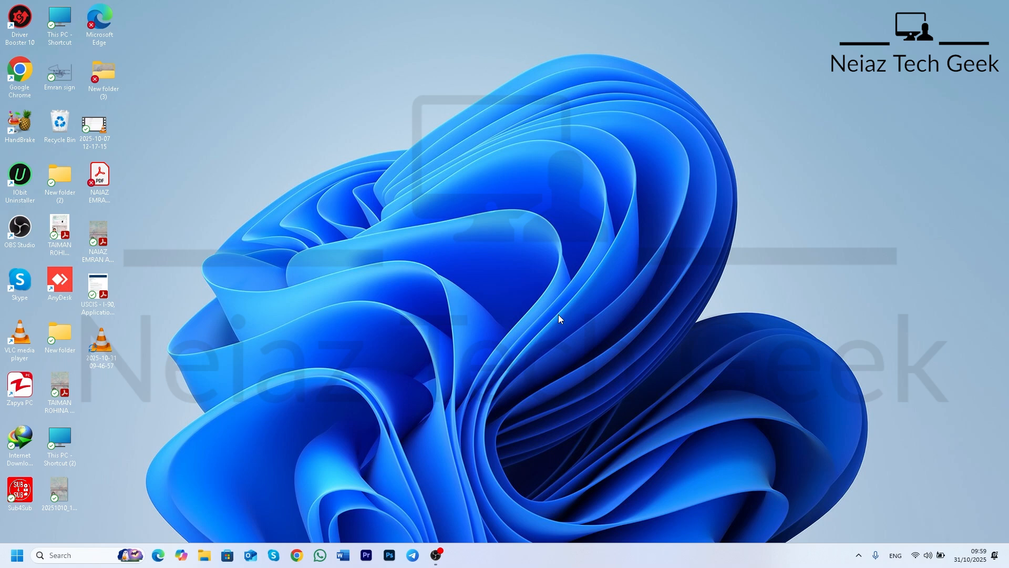
- Open Task Manager and display the list of startup apps
right_click(536, 556)
left_click(546, 511)
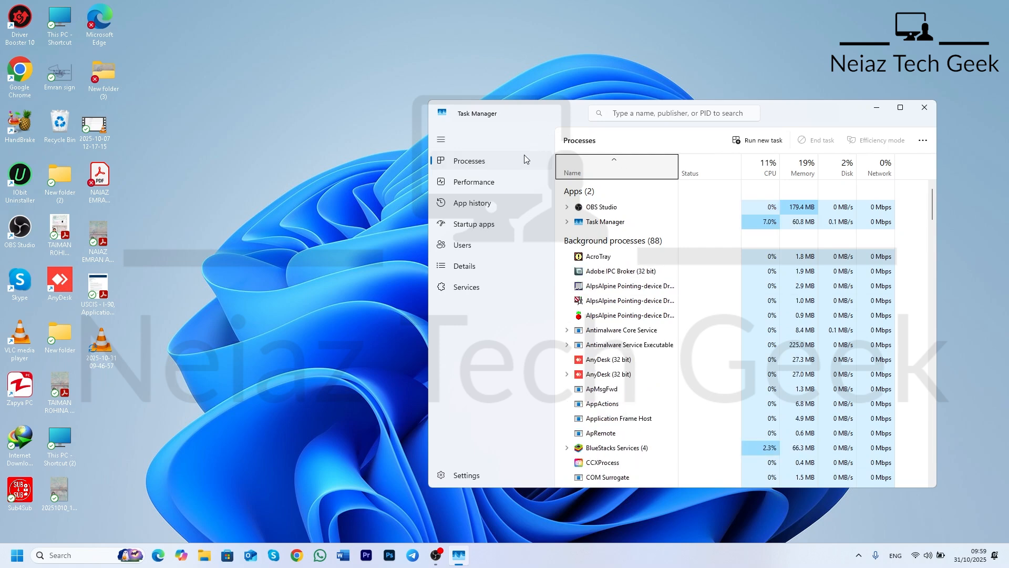
left_click_drag(786, 114, 640, 118)
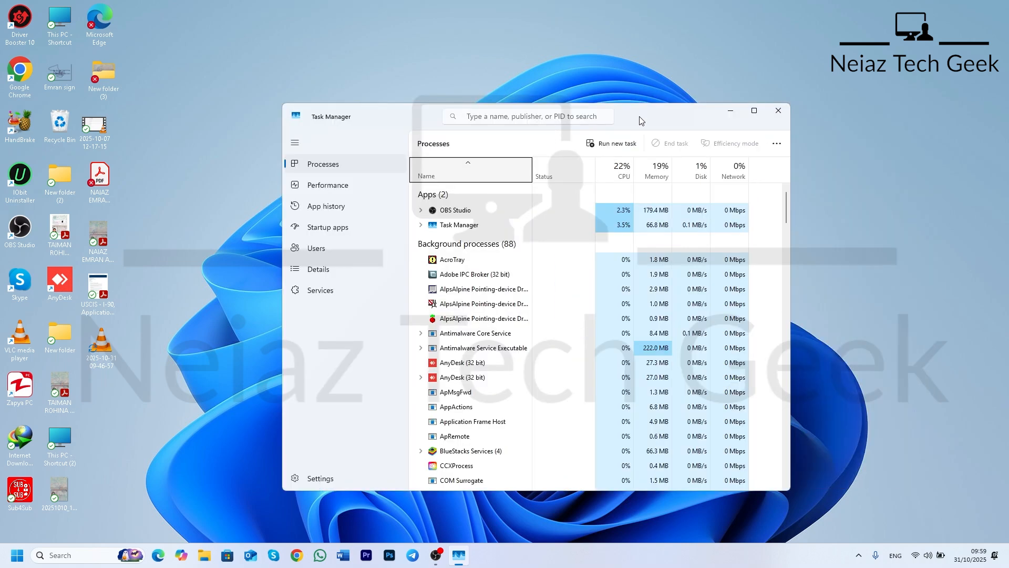
left_click(342, 228)
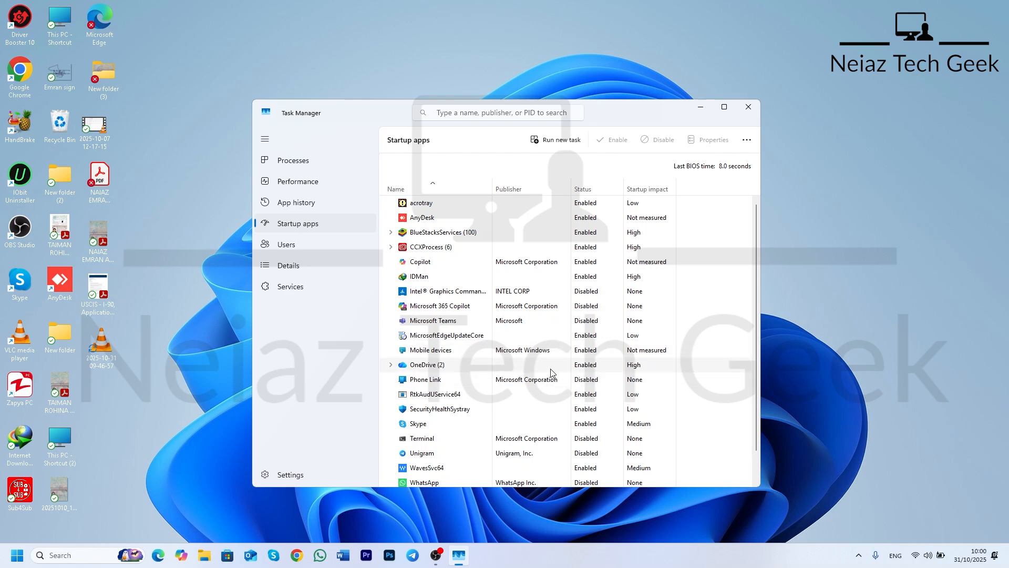
- Check the startup options available for WhatsApp without changing its status, and close Task Manager
scroll(557, 400, "down", 2)
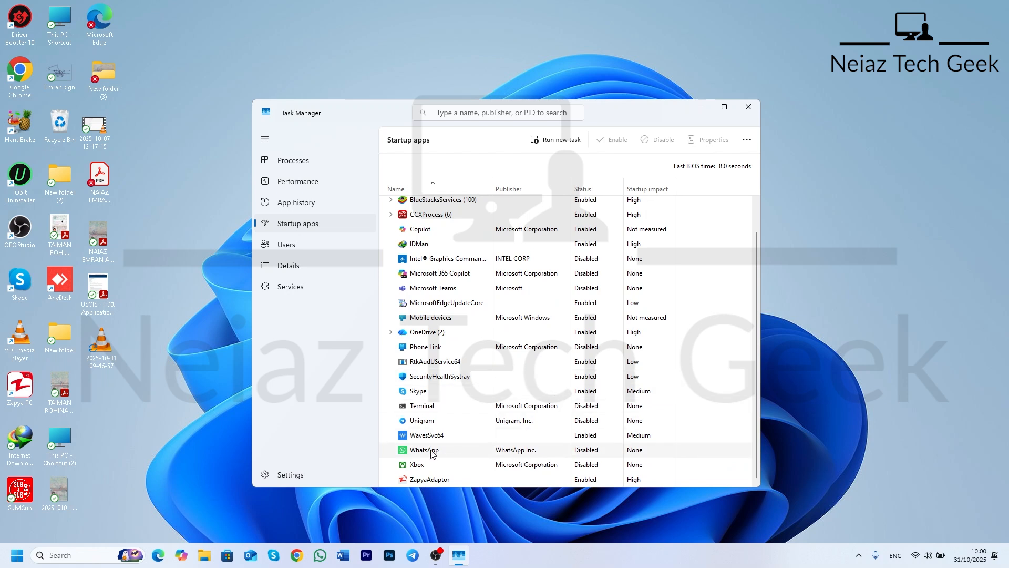
right_click(540, 453)
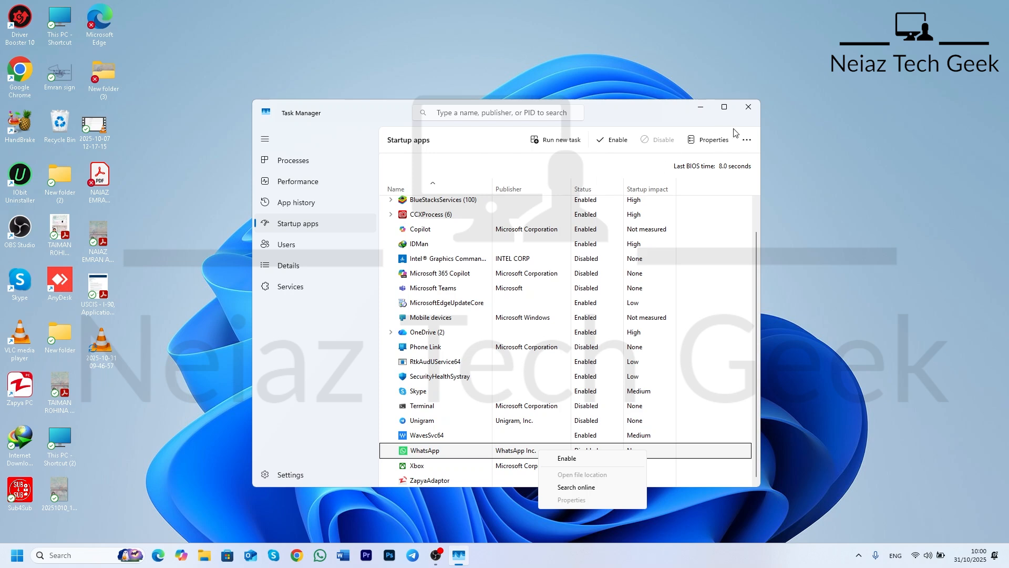
left_click(749, 106)
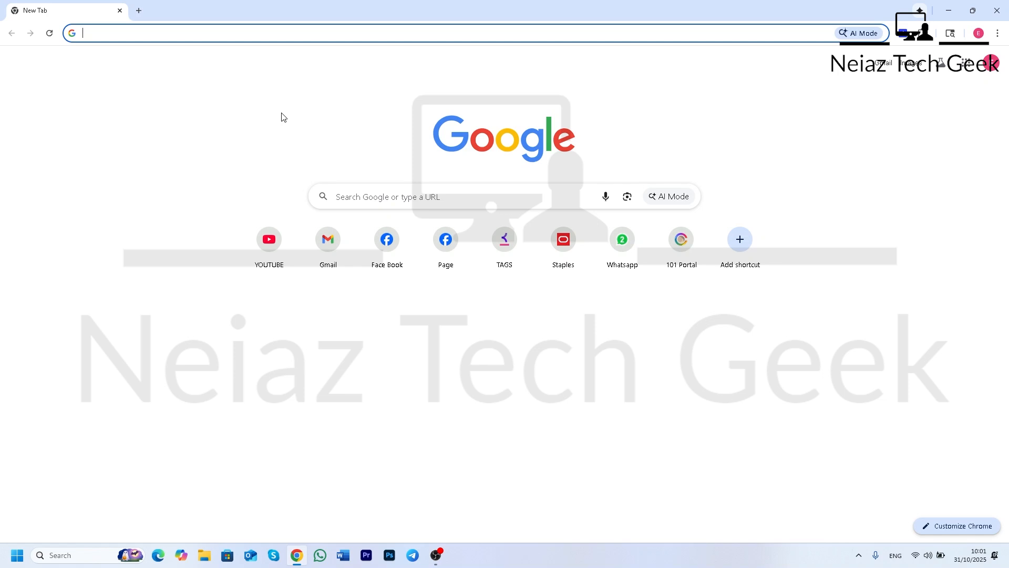
- Switch to Chrome and search Google for malwarebytes
type("m")
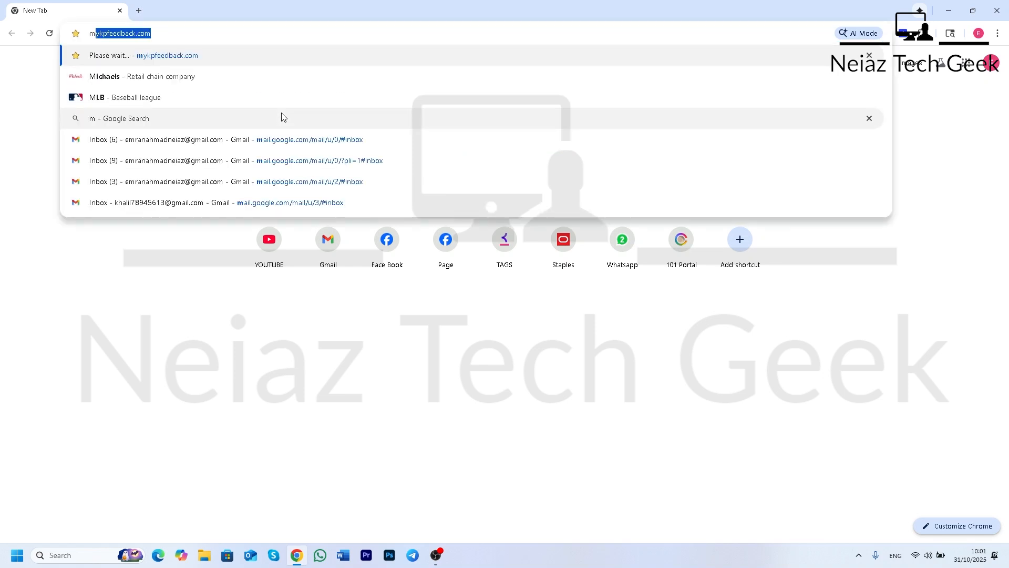
type("alw")
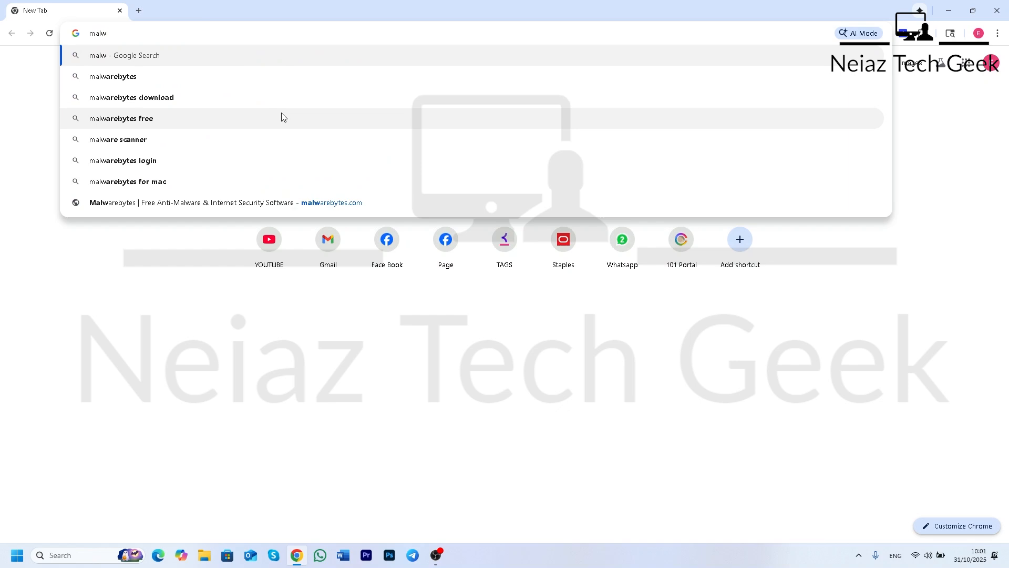
key("Down")
key("Return")
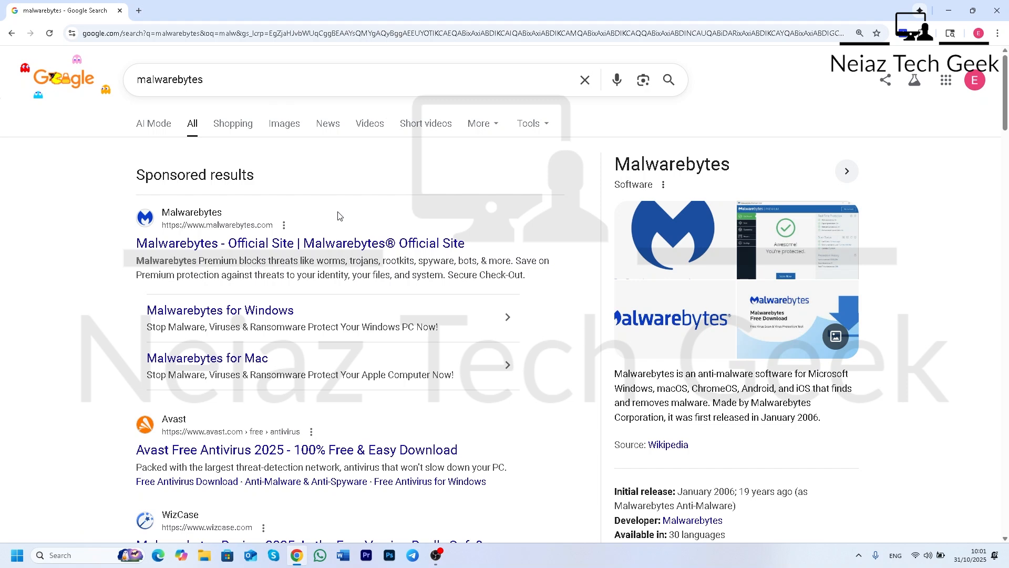
- Open the Malwarebytes official site result in a new browser tab and switch to it
key("alt+a")
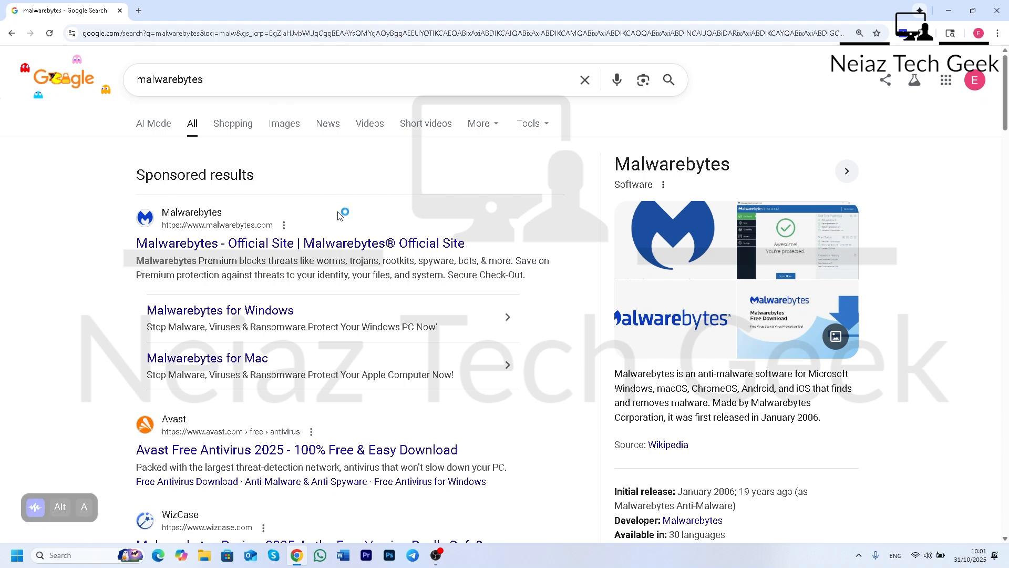
right_click(334, 249)
left_click(352, 258)
left_click(197, 12)
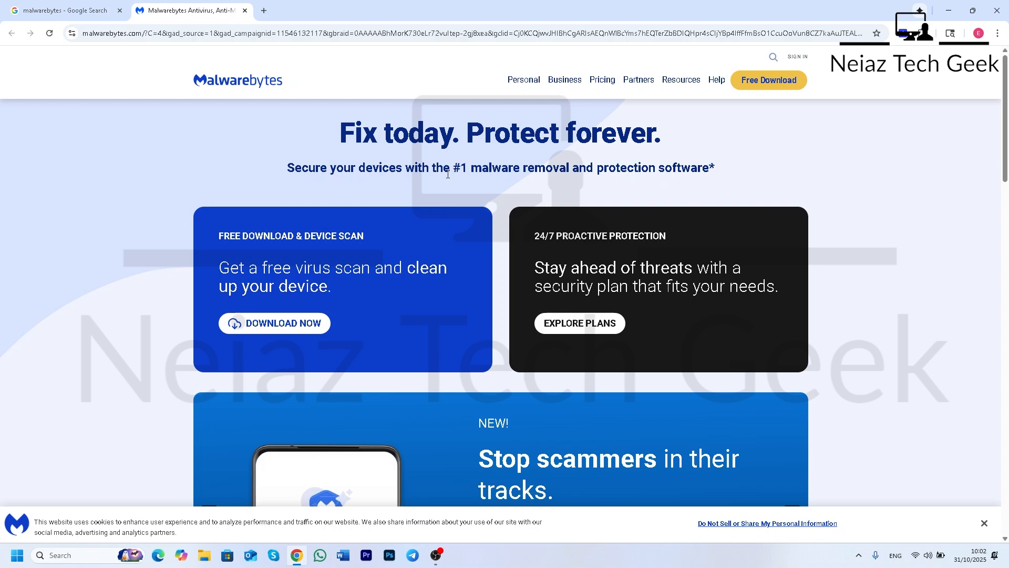
- Search Google for superantispyware in a new tab and open the SUPERAntiSpyware Free Edition result
left_click(263, 11)
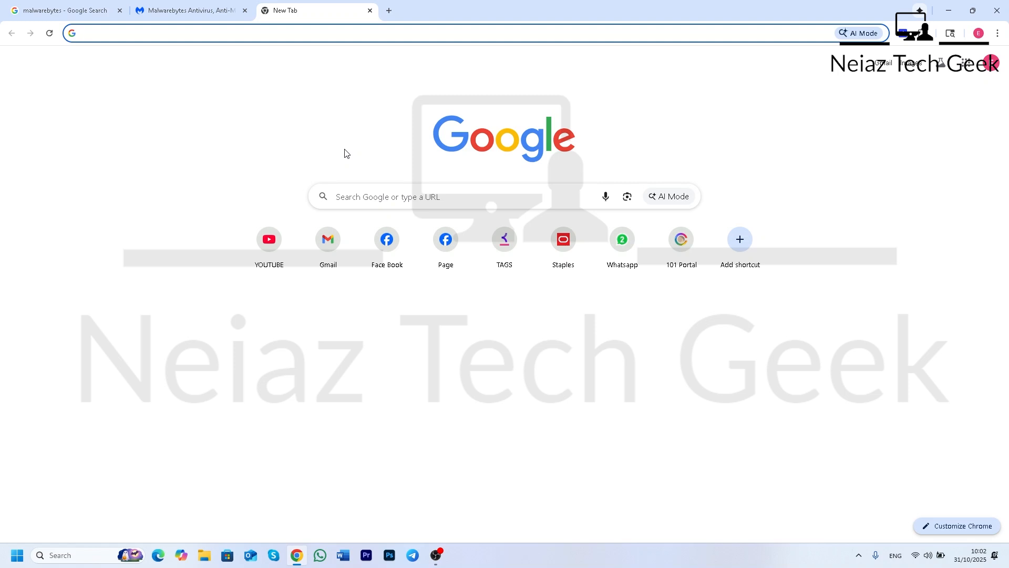
type("su")
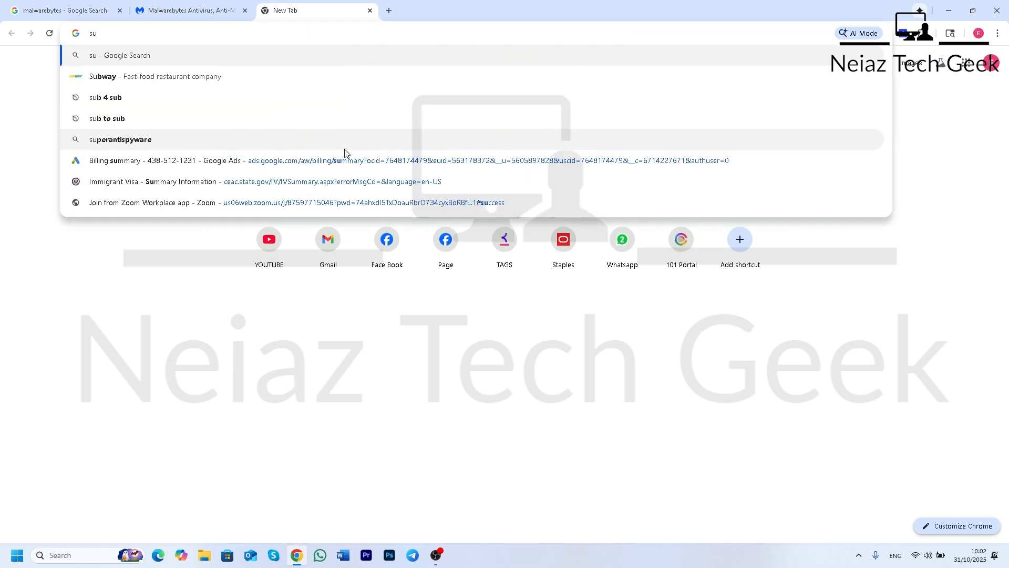
type("p")
key("Down")
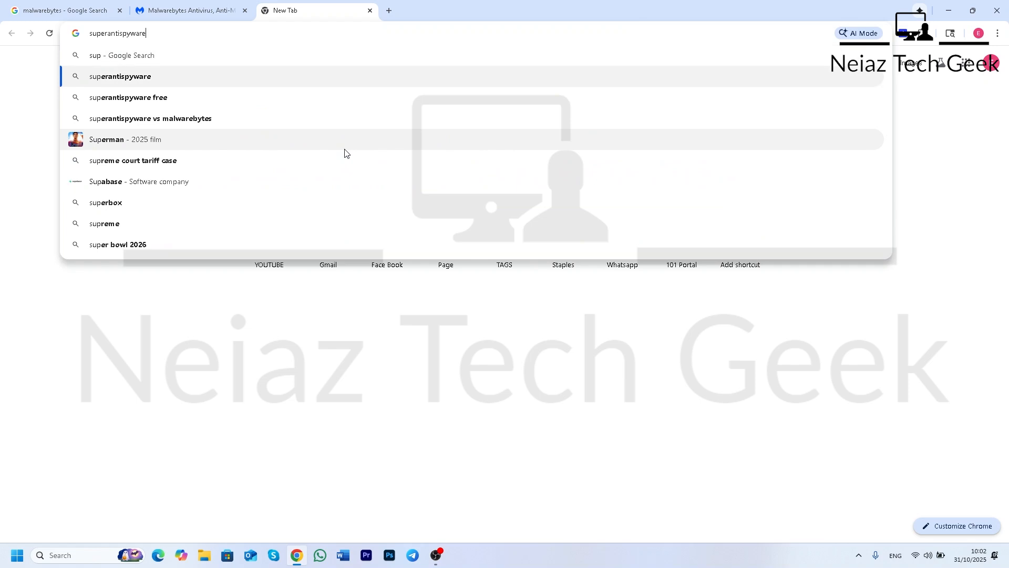
key("Return")
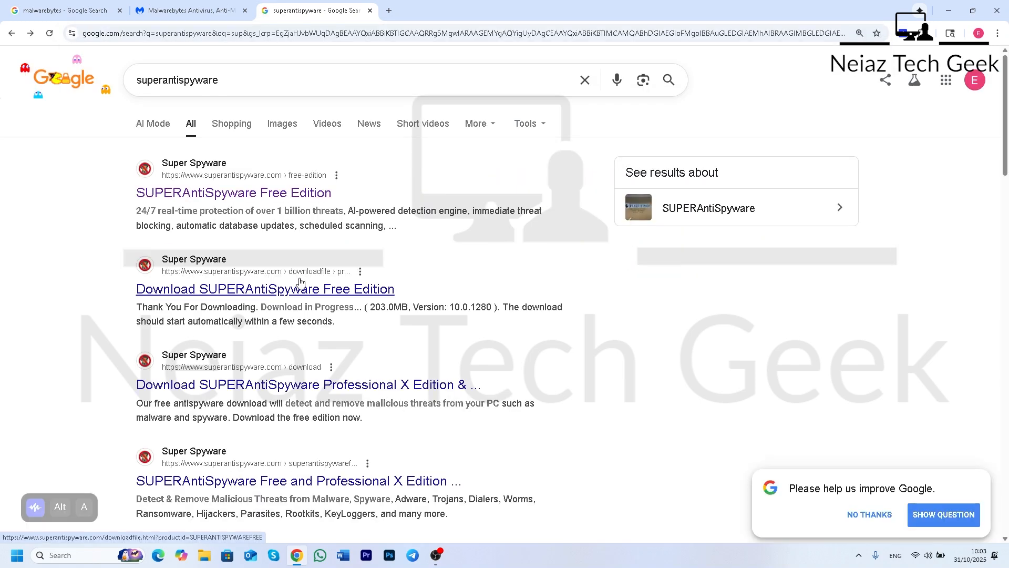
left_click(244, 198)
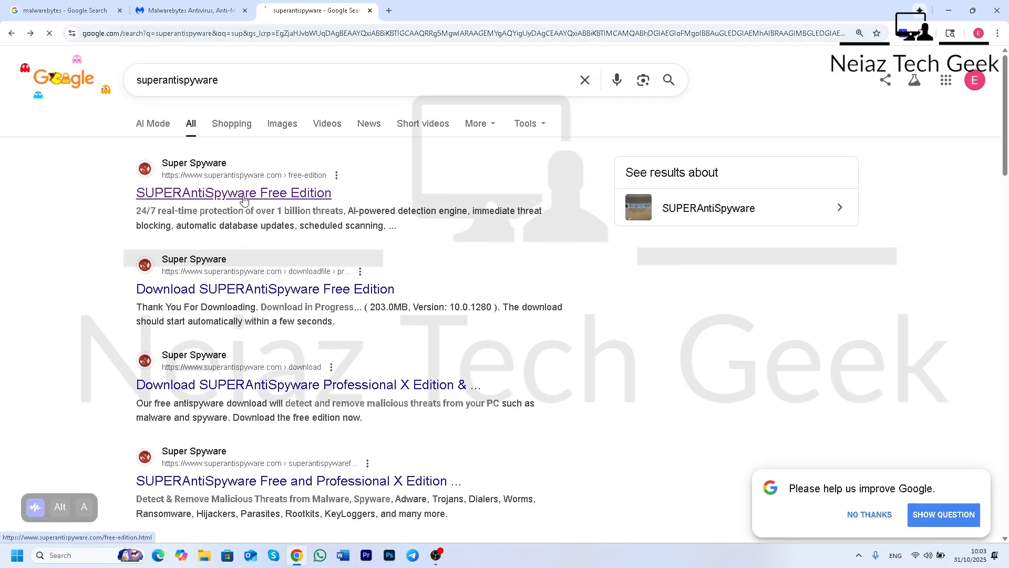